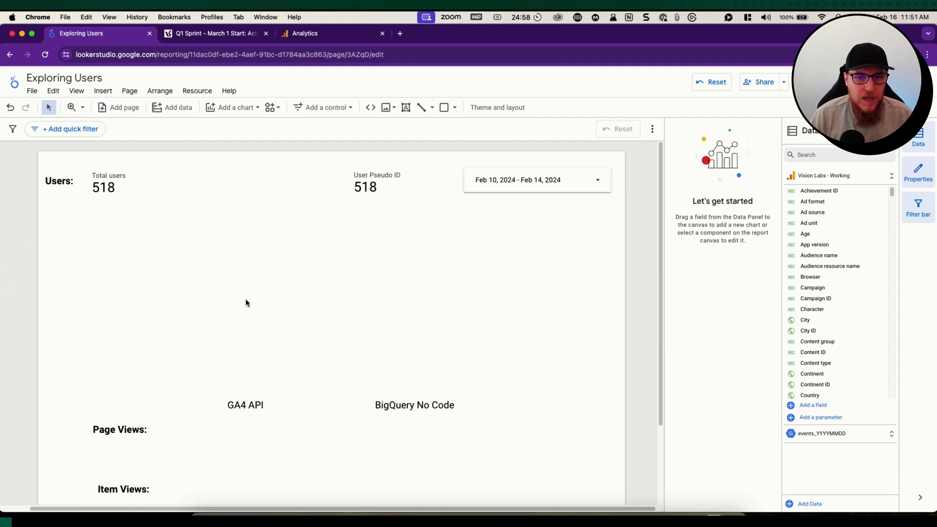
- Delete the Total users and User Pseudo ID scorecards, both showing 518, from the Users row
left_click(101, 183)
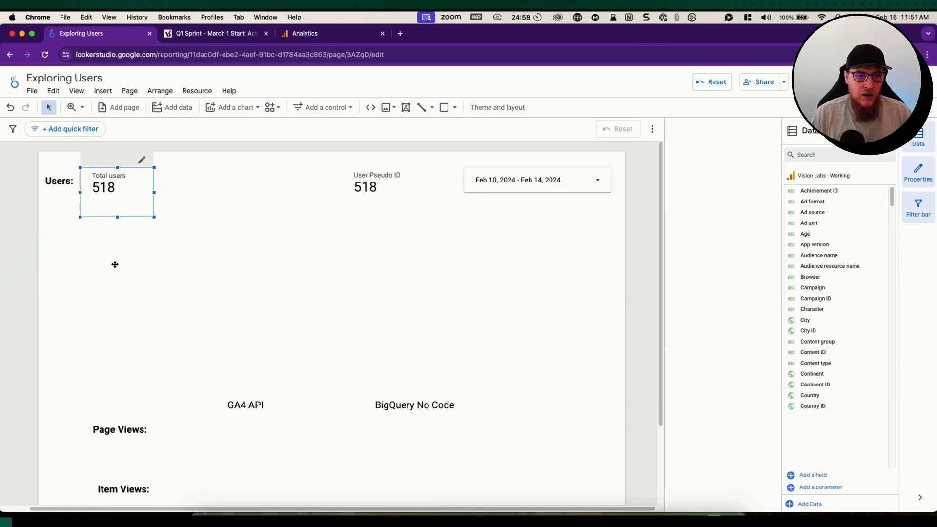
left_click_drag(101, 253, 419, 174)
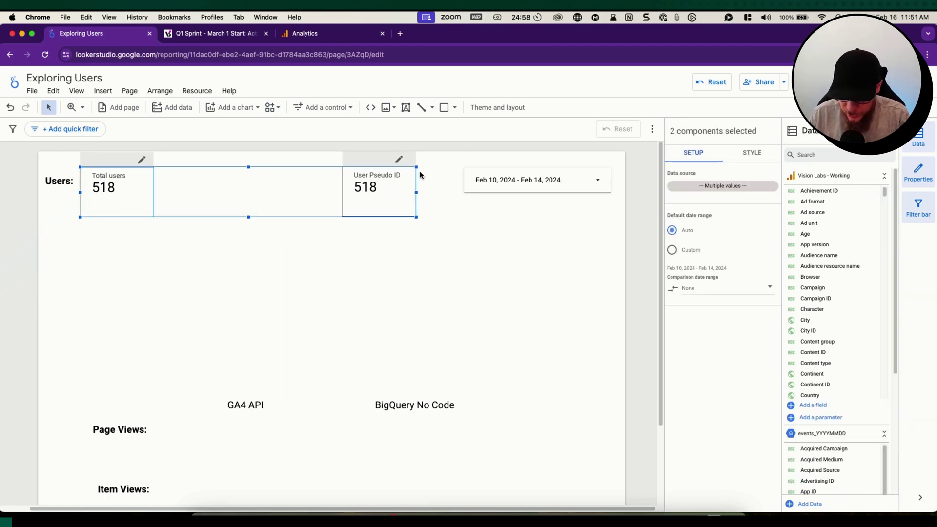
key("Delete")
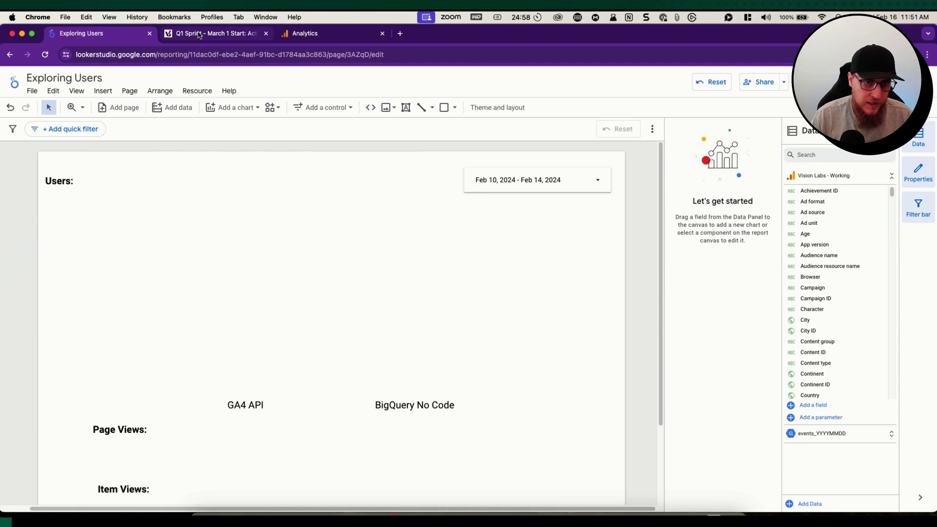
- Scroll through the Q1 Sprint - March 1 Start Notion page to review its content
left_click(200, 33)
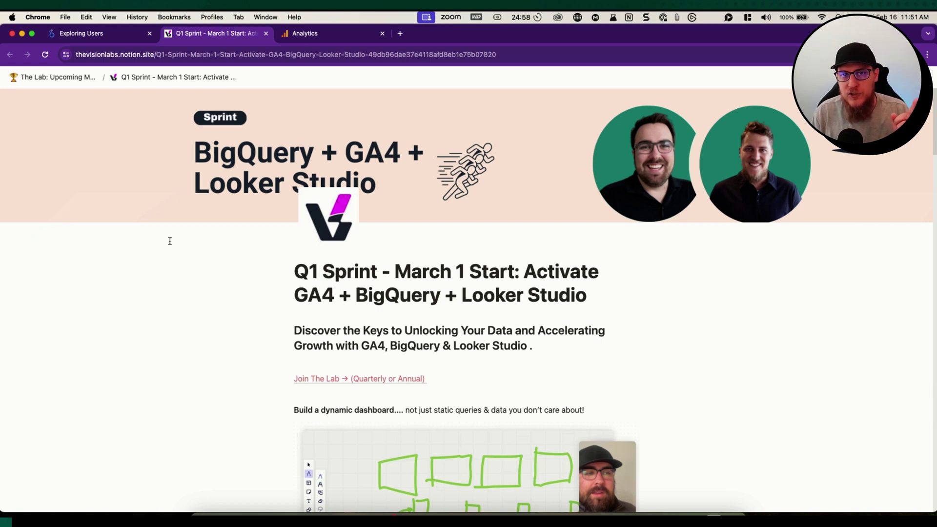
scroll(170, 241, "down", 1)
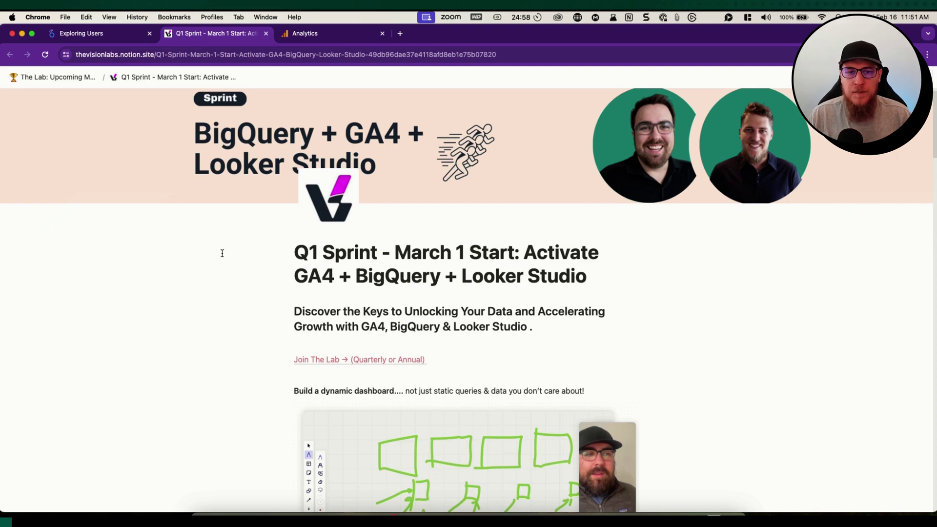
scroll(221, 245, "down", 2)
scroll(221, 246, "down", 10)
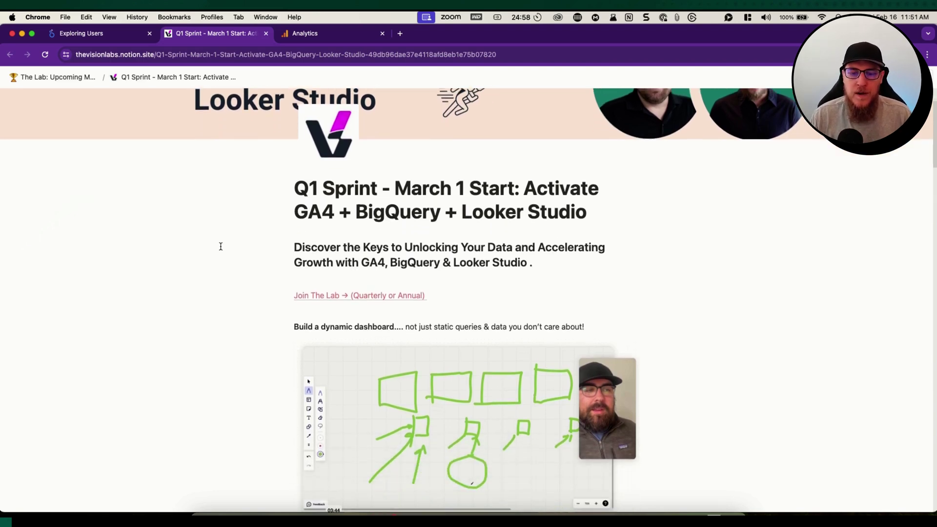
scroll(657, 243, "down", 20)
scroll(653, 214, "down", 13)
scroll(703, 214, "down", 9)
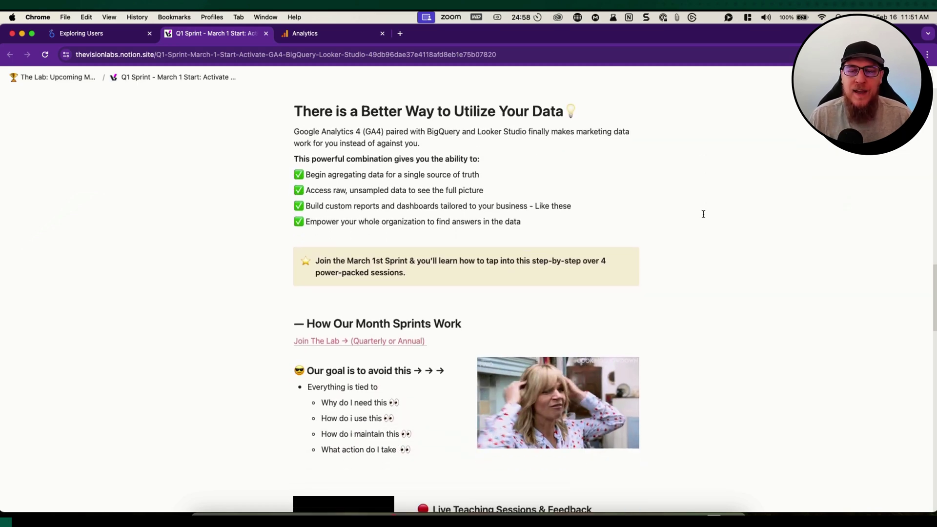
scroll(702, 215, "down", 18)
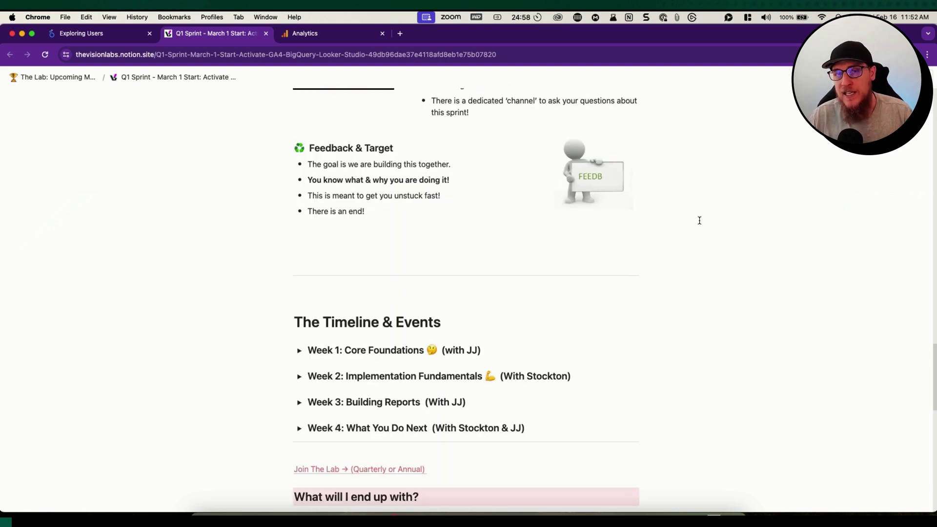
scroll(694, 239, "down", 1)
scroll(683, 241, "up", 20)
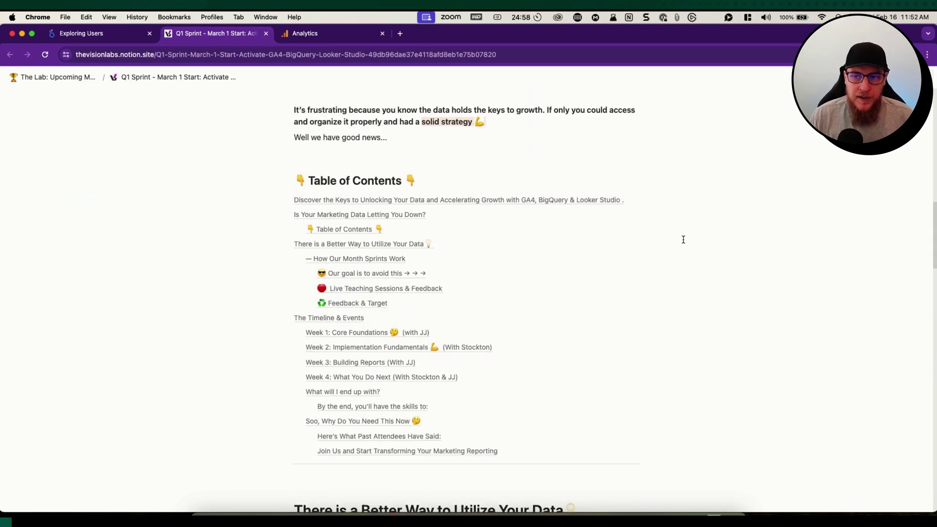
scroll(539, 197, "up", 15)
scroll(539, 197, "up", 7)
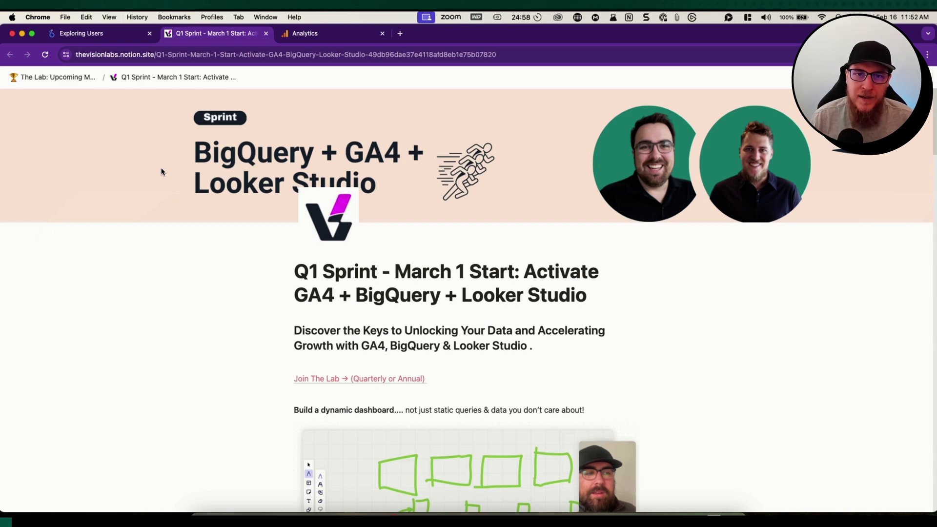
- Add the Google Analytics Vision Labs - Working property as a report data source
left_click(87, 34)
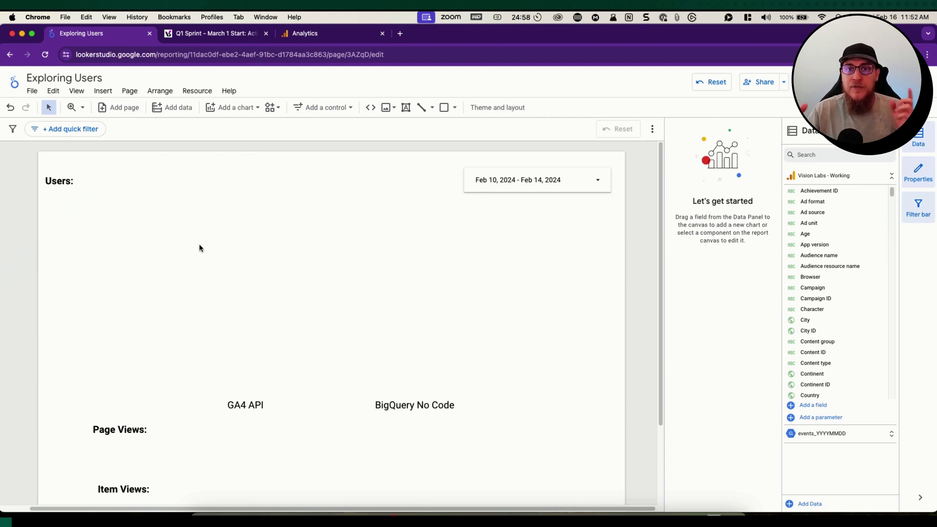
left_click(198, 92)
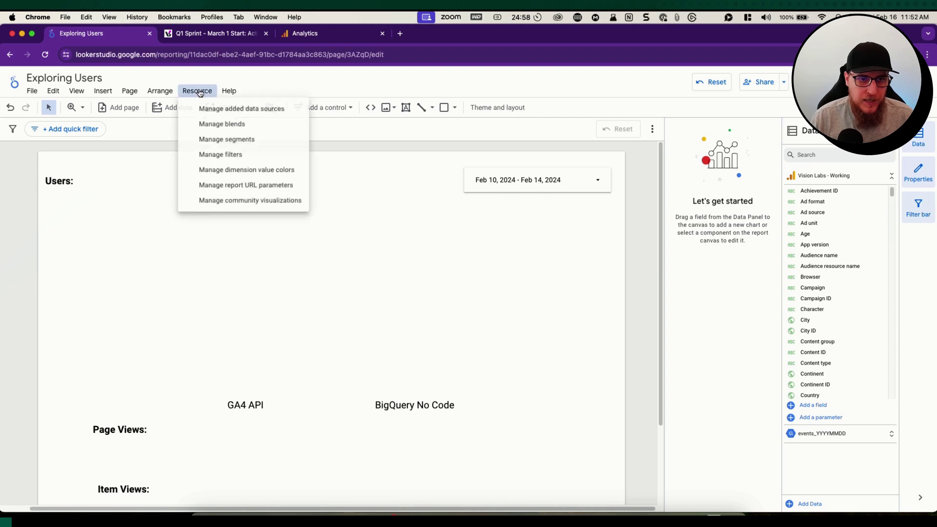
left_click(215, 109)
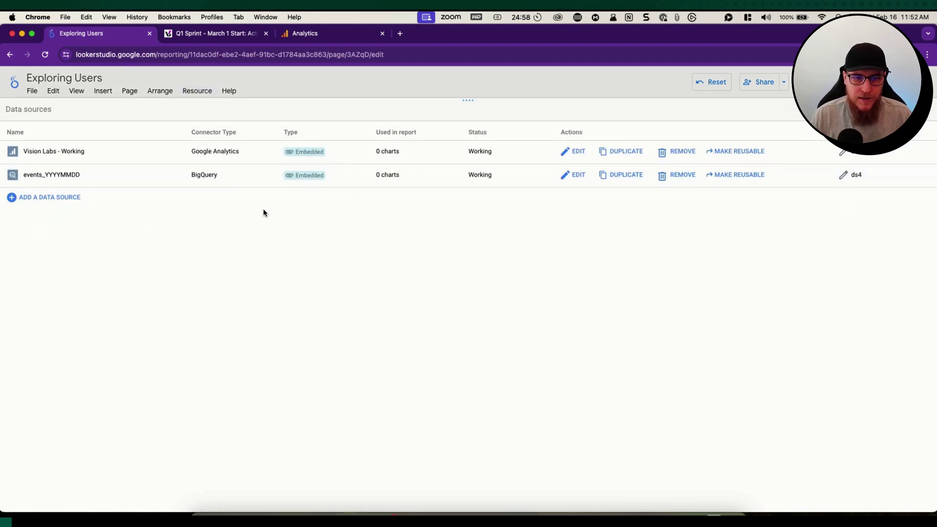
left_click_drag(184, 151, 251, 151)
left_click(251, 150)
left_click(46, 203)
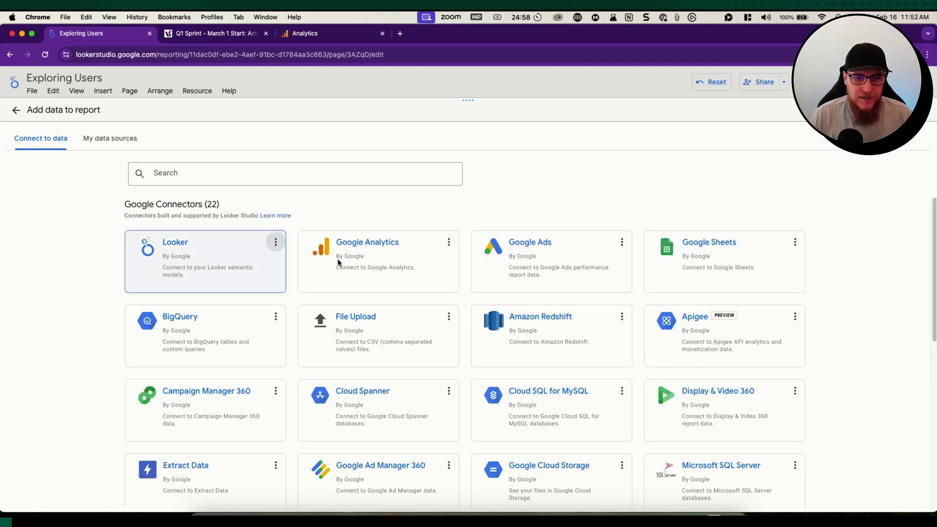
left_click(387, 251)
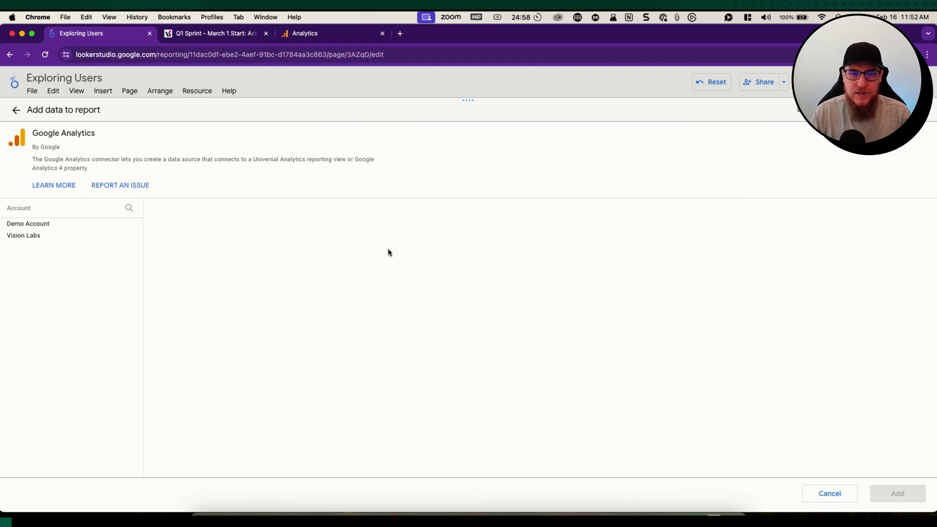
left_click(40, 236)
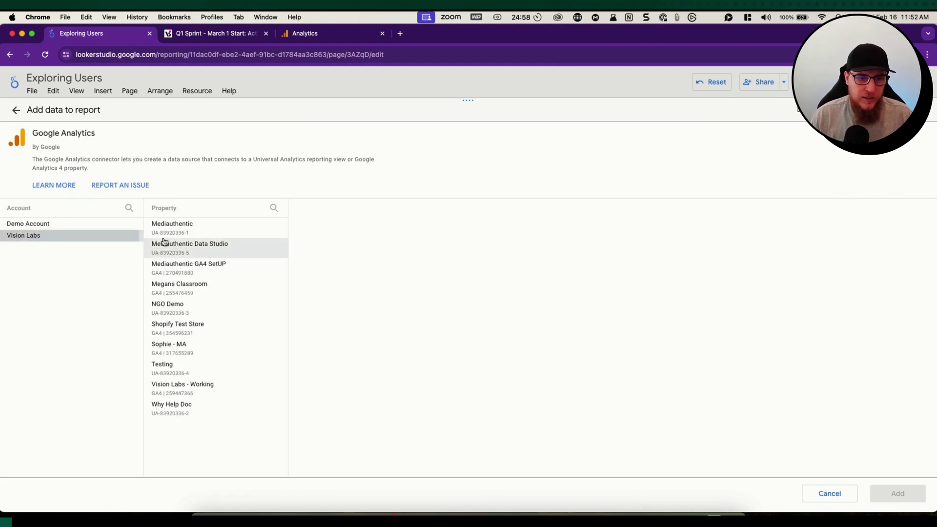
left_click(197, 389)
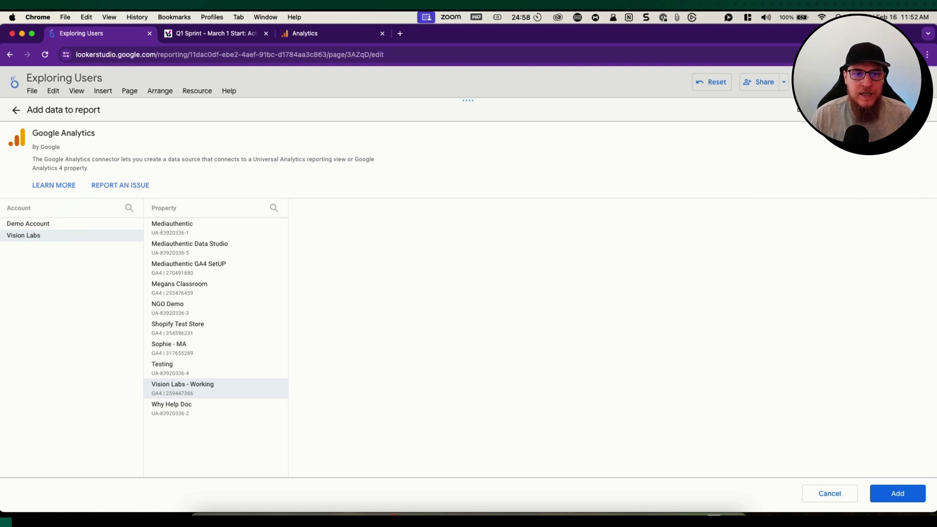
- Remove the events_YYYYMMDD BigQuery source from the report's data sources
left_click(196, 91)
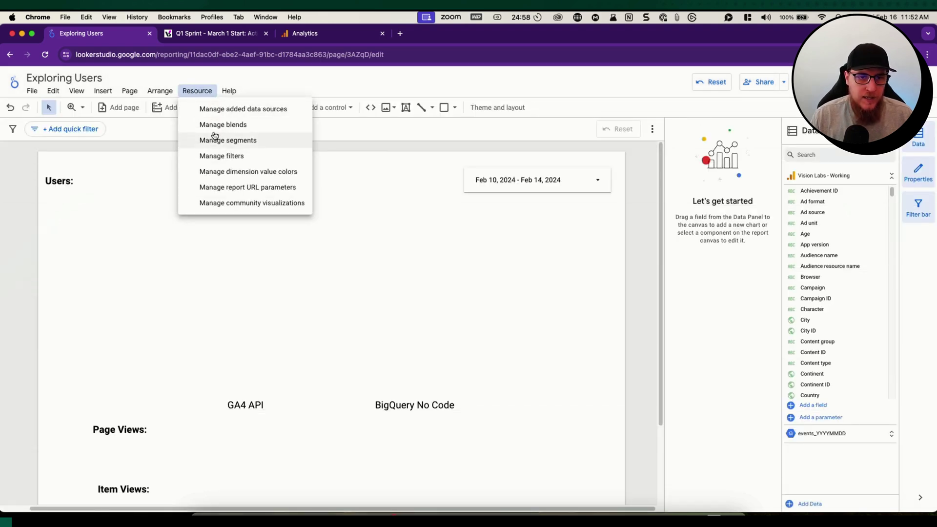
left_click(244, 111)
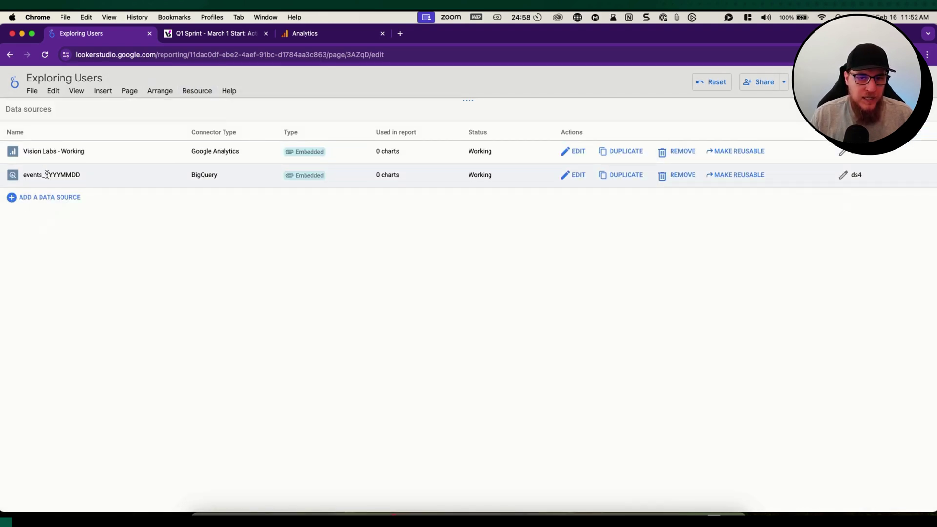
left_click(692, 177)
- Confirm the removal and start a BigQuery source in Mediauthentic - GA4's analytics_259447366 dataset
left_click(548, 334)
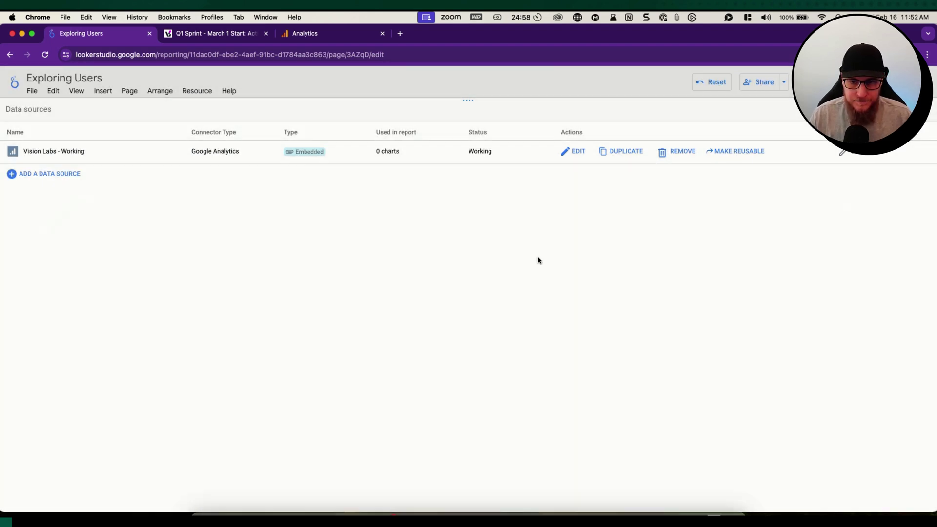
left_click(62, 174)
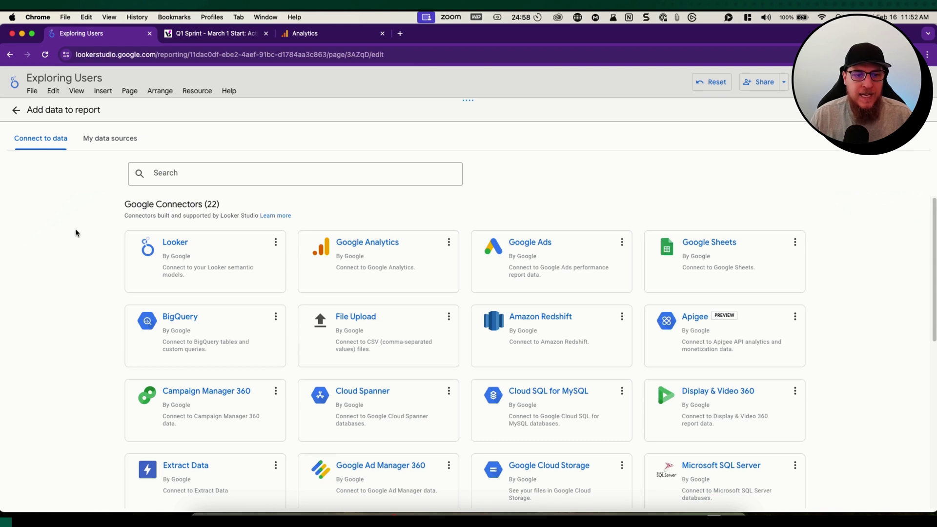
left_click(204, 313)
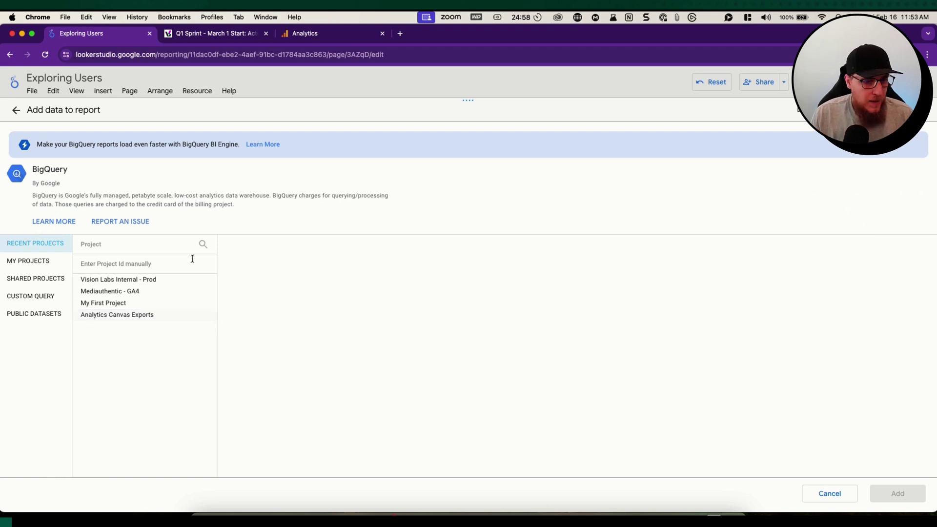
left_click(110, 282)
left_click(109, 293)
left_click(255, 259)
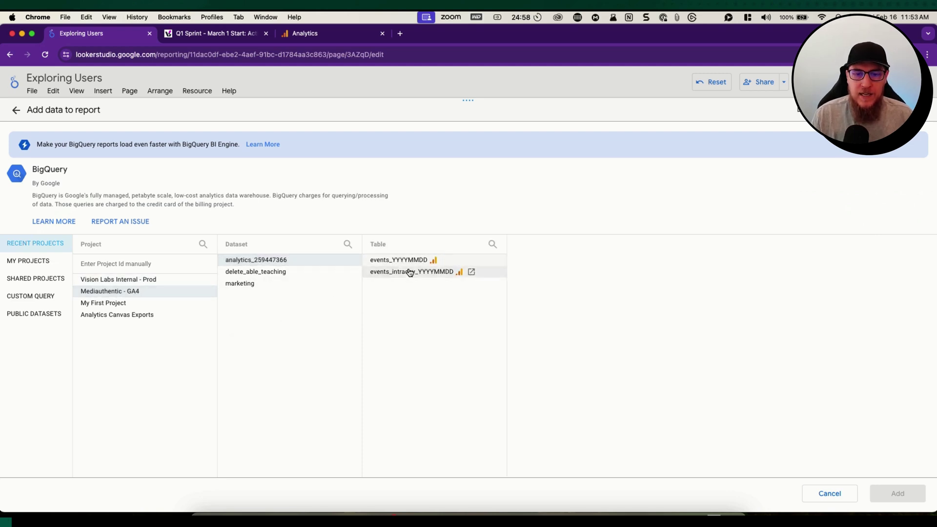
- Add the events_YYYYMMDD table with the Events template to the report
left_click(392, 262)
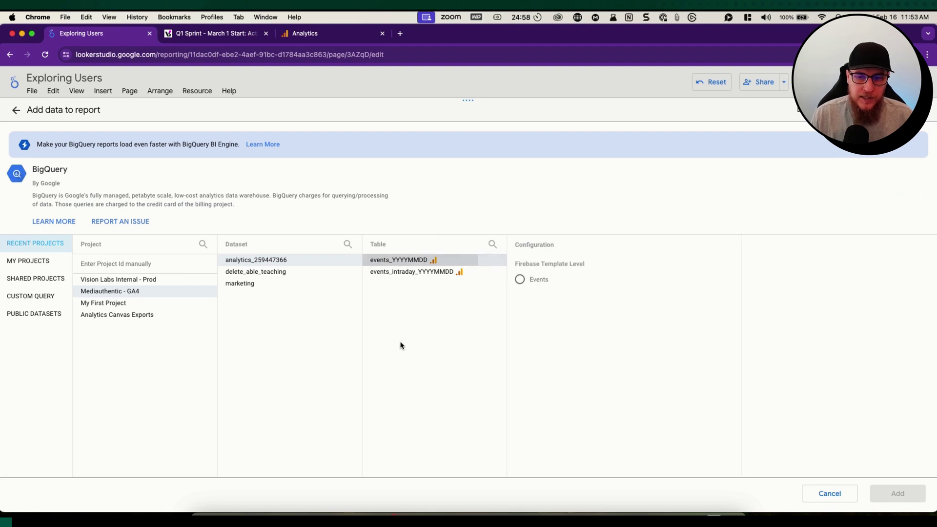
left_click(391, 275)
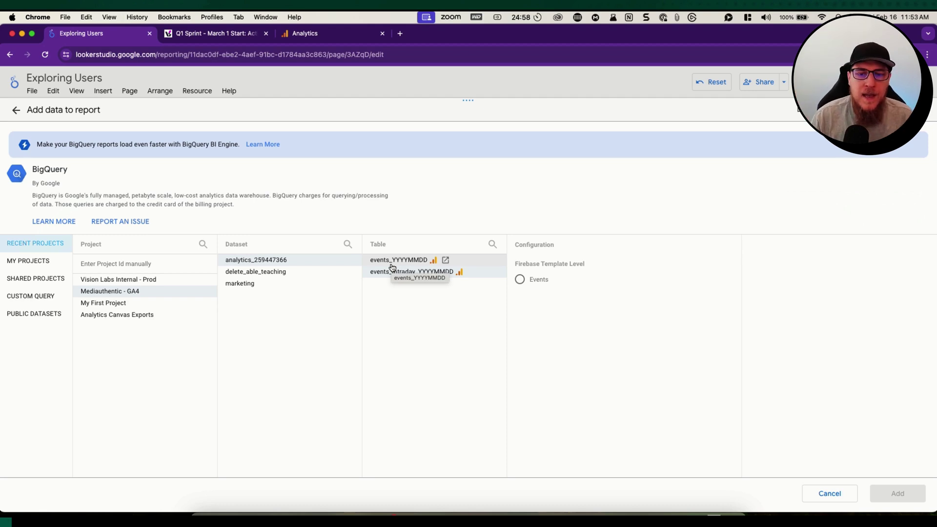
left_click(392, 263)
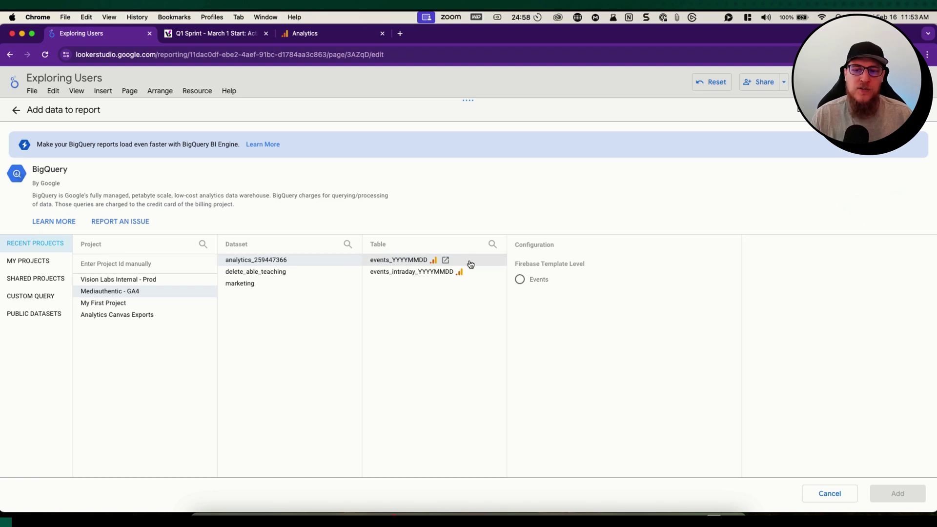
left_click(533, 282)
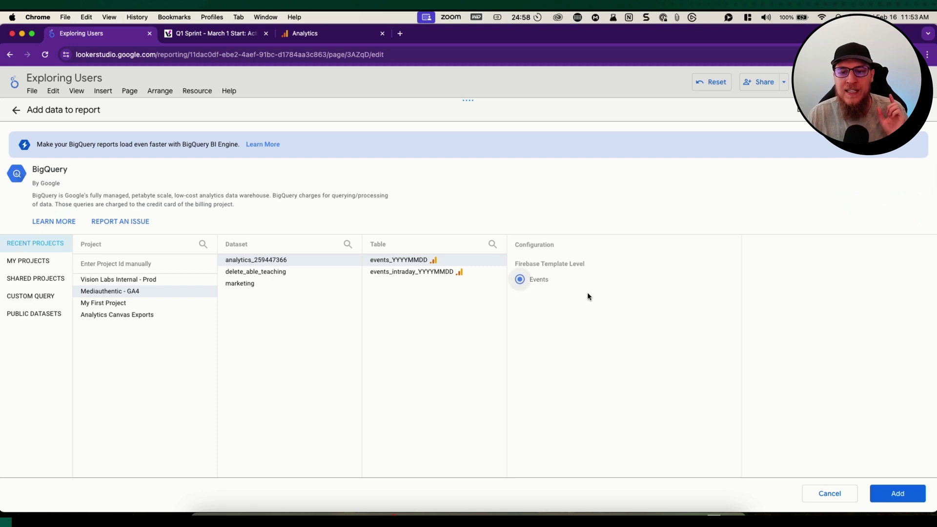
left_click(904, 492)
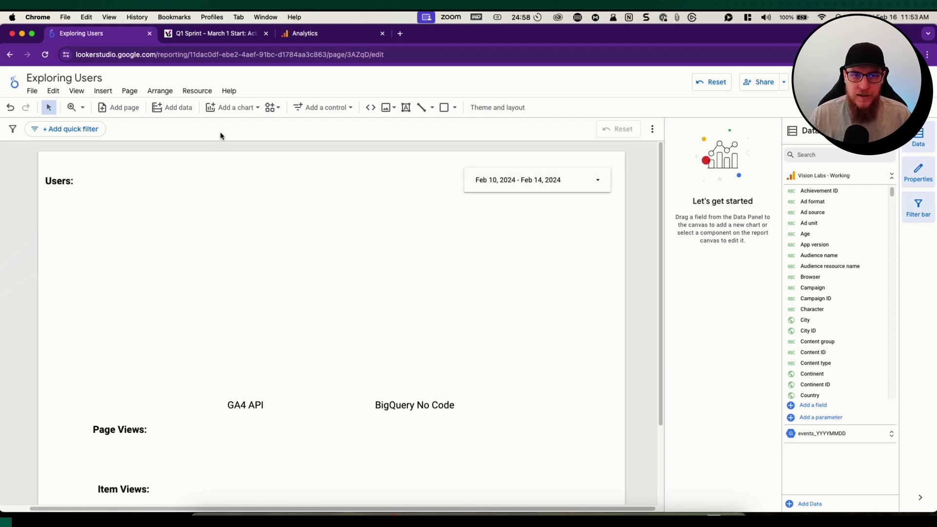
- Insert a scorecard beside Users: showing Total users from Vision Labs - Working
left_click(236, 109)
left_click(218, 176)
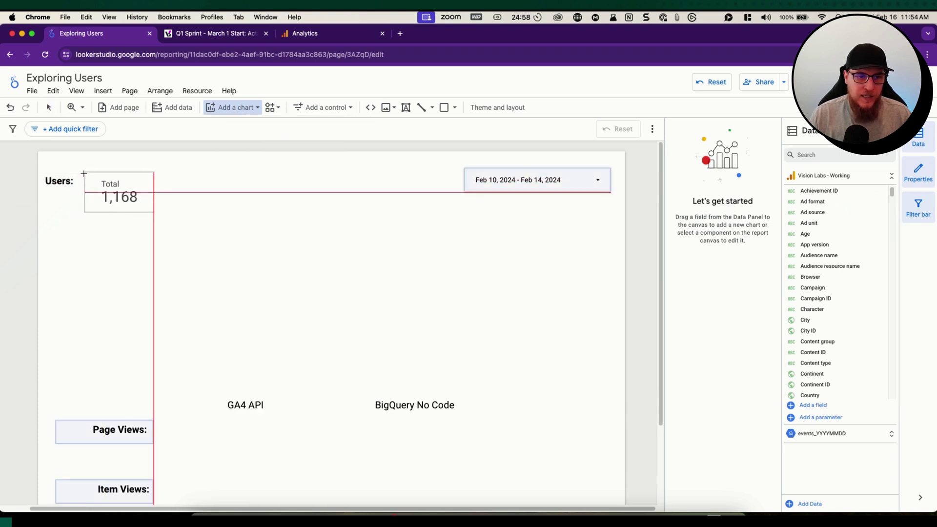
left_click(84, 173)
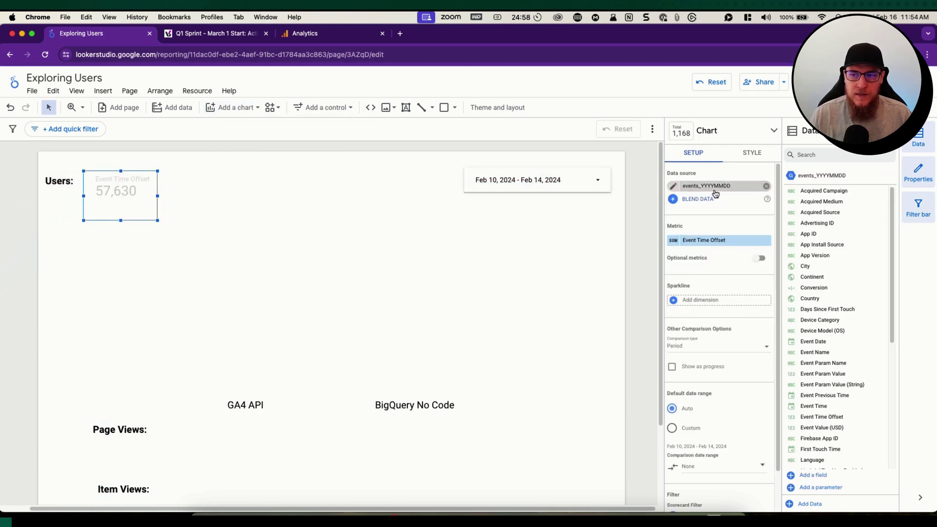
left_click(716, 190)
left_click(720, 223)
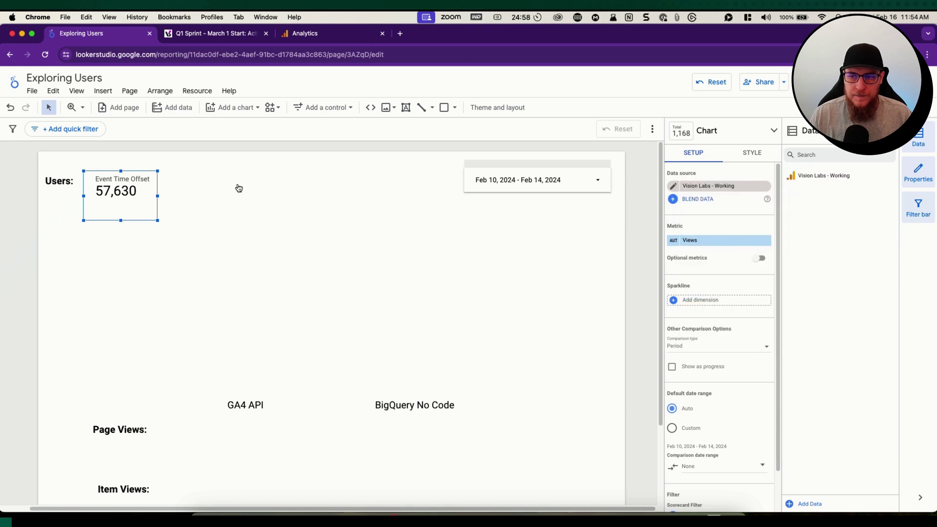
left_click(714, 240)
type("users")
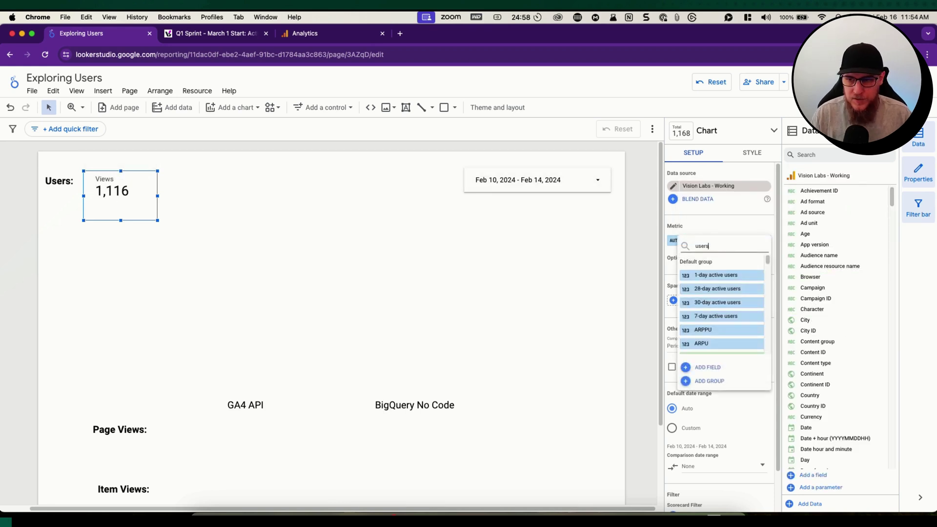
scroll(703, 303, "down", 3)
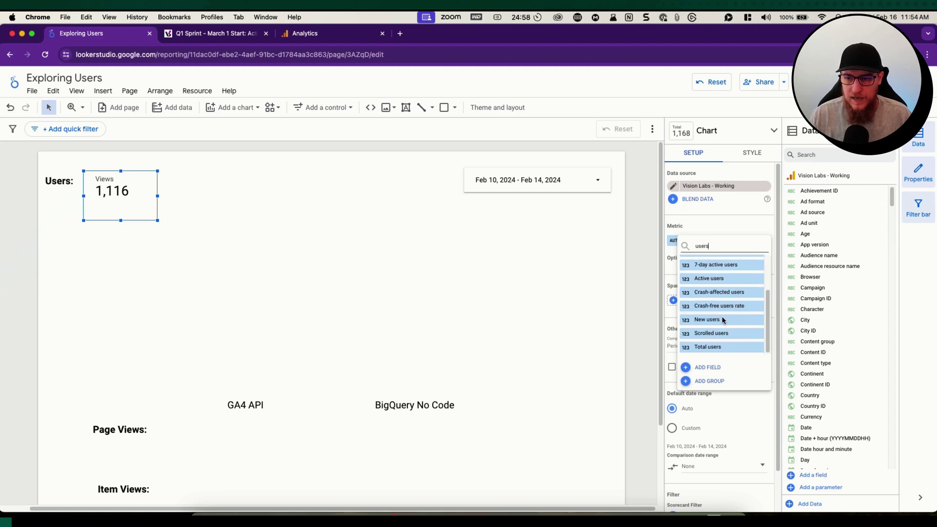
left_click(720, 348)
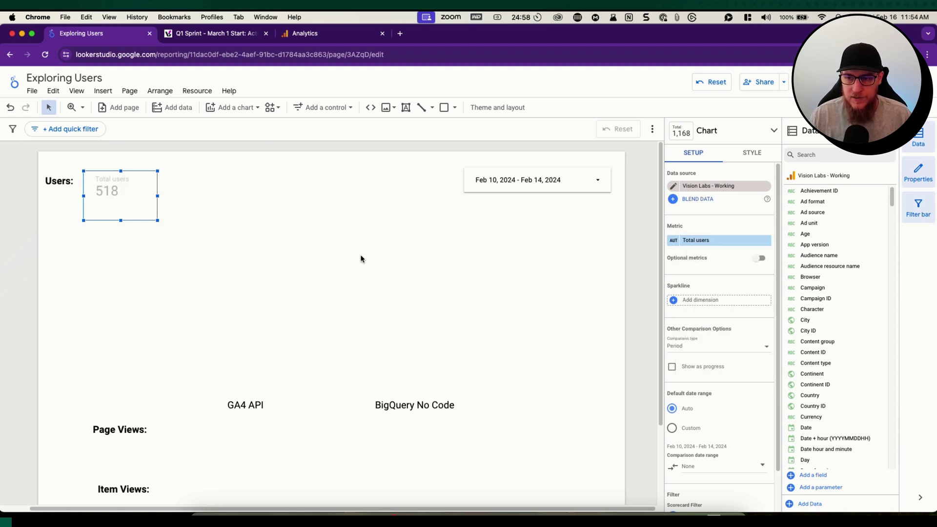
- Check the scorecard's 518 Total users against the Analytics exploration total
left_click(217, 194)
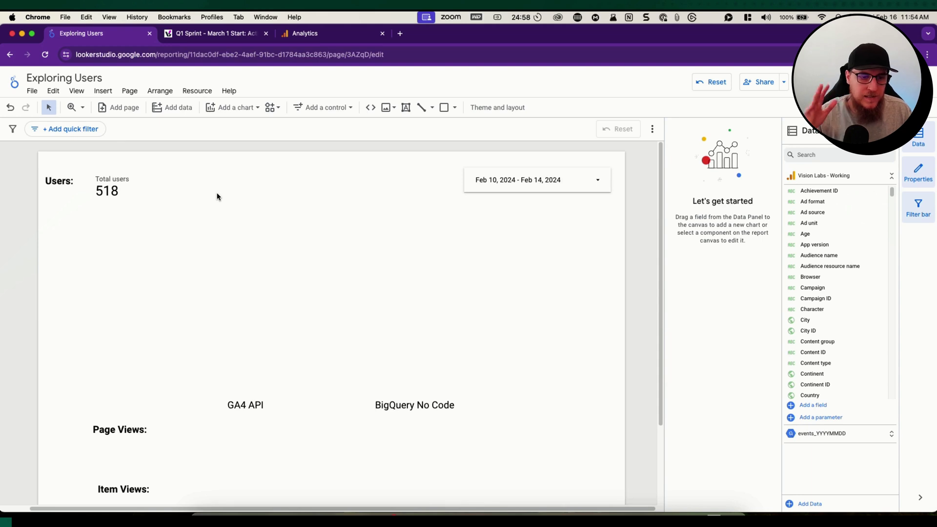
left_click(128, 193)
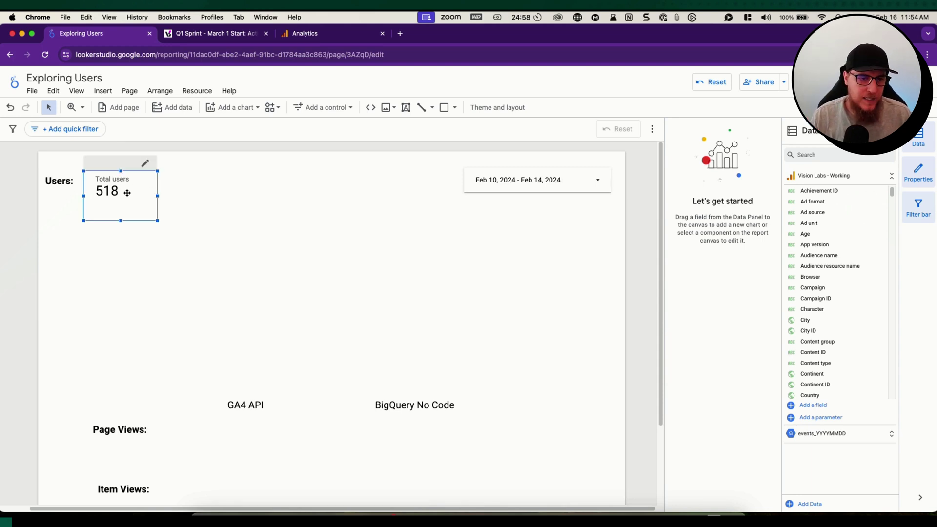
left_click(218, 207)
left_click(332, 33)
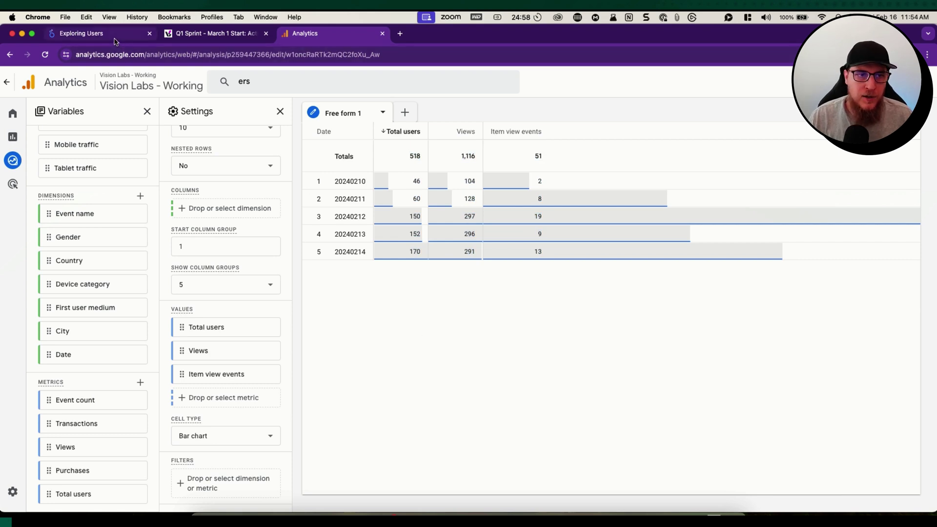
left_click(83, 34)
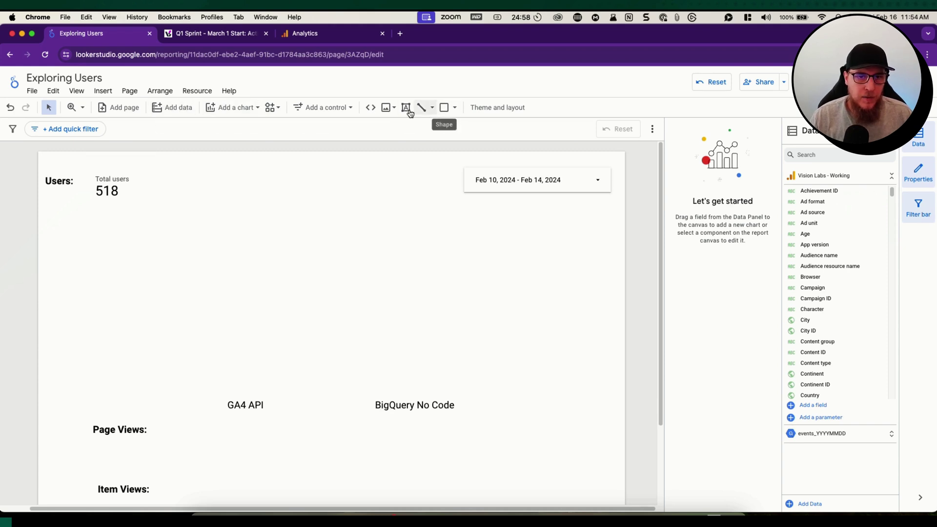
- Add a second scorecard beside Total users showing Unique Users from events_YYYYMMDD
left_click(312, 108)
left_click(242, 108)
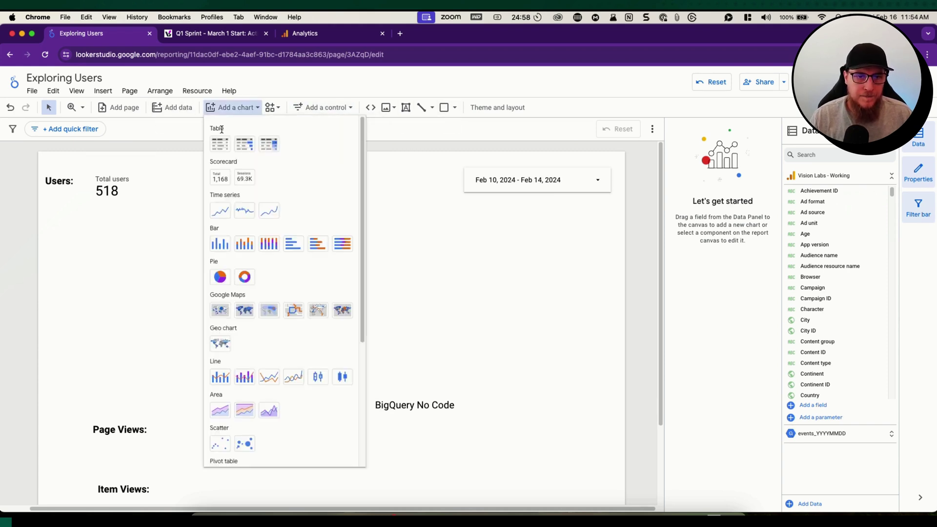
left_click(211, 181)
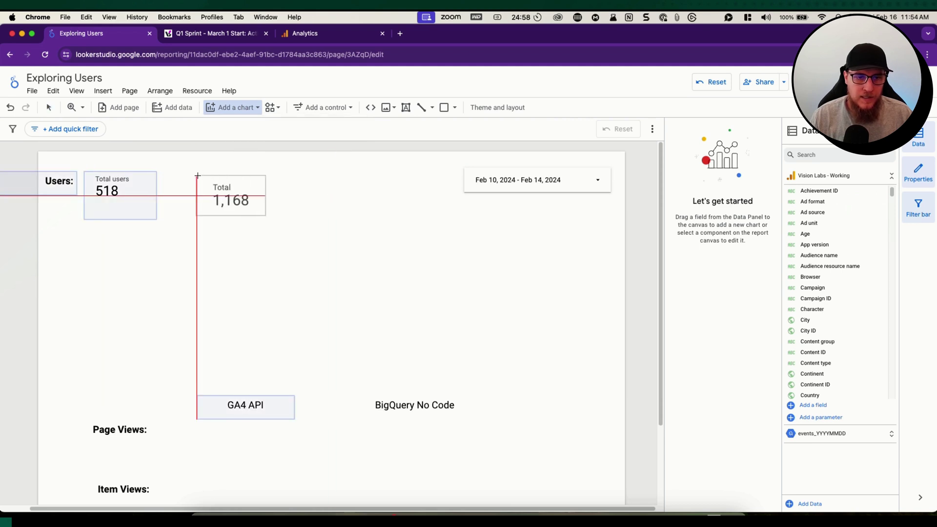
left_click_drag(197, 174, 271, 225)
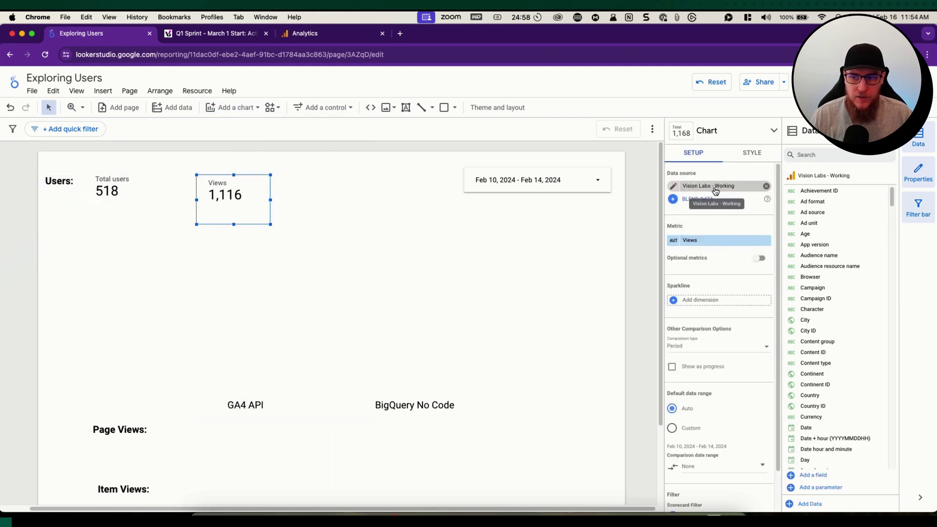
left_click(718, 186)
left_click(720, 236)
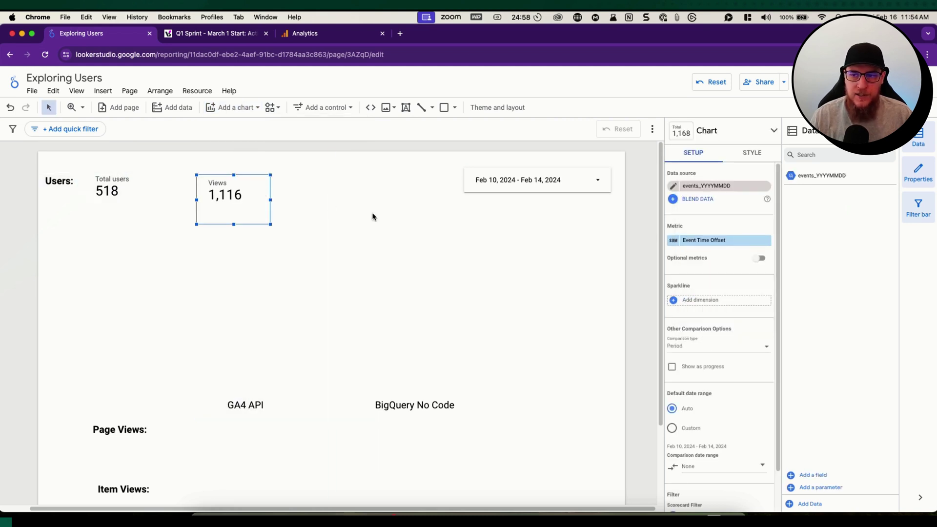
left_click_drag(216, 203, 226, 198)
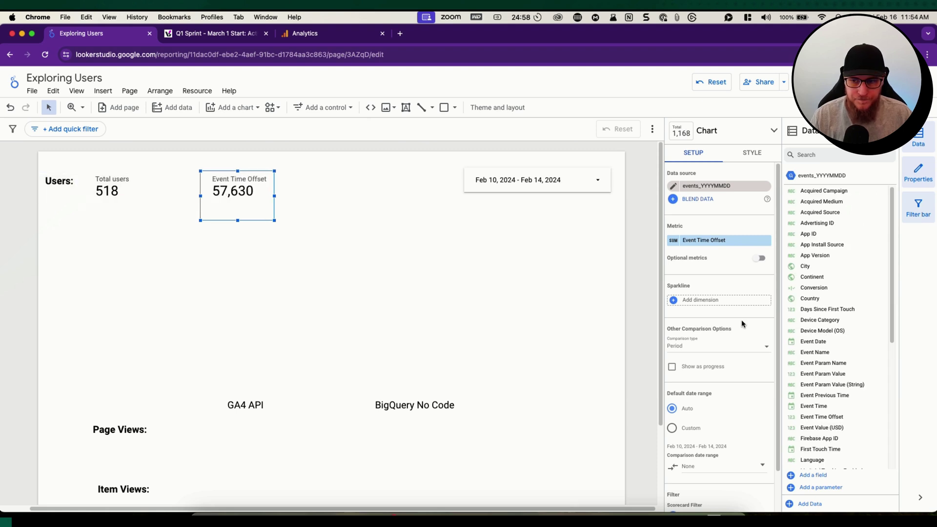
left_click(730, 241)
type("users")
left_click(721, 275)
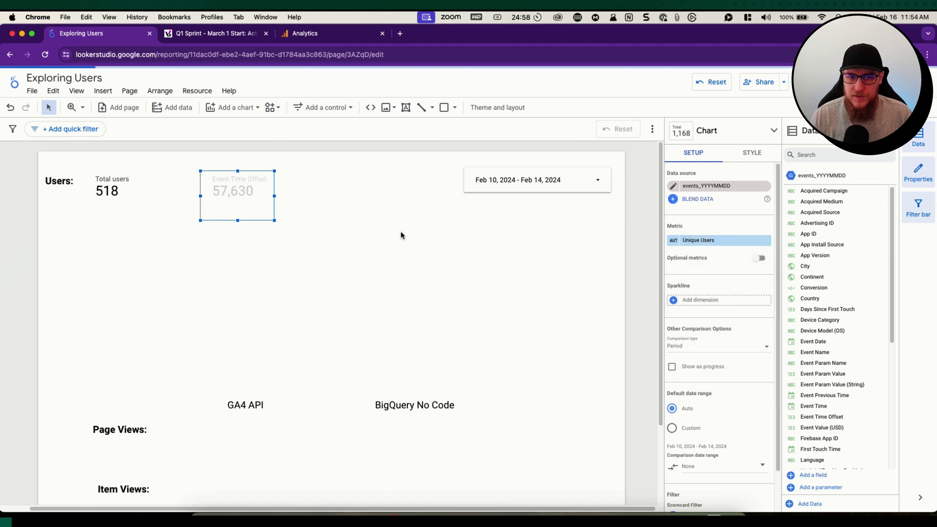
- Compare the 518 Unique Users value with the Analytics exploration total
left_click(330, 183)
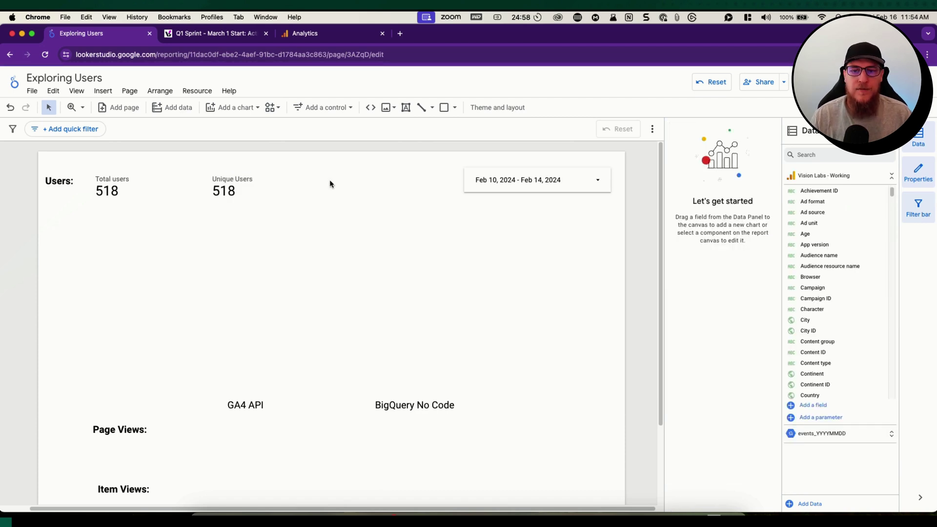
left_click_drag(319, 184, 140, 303)
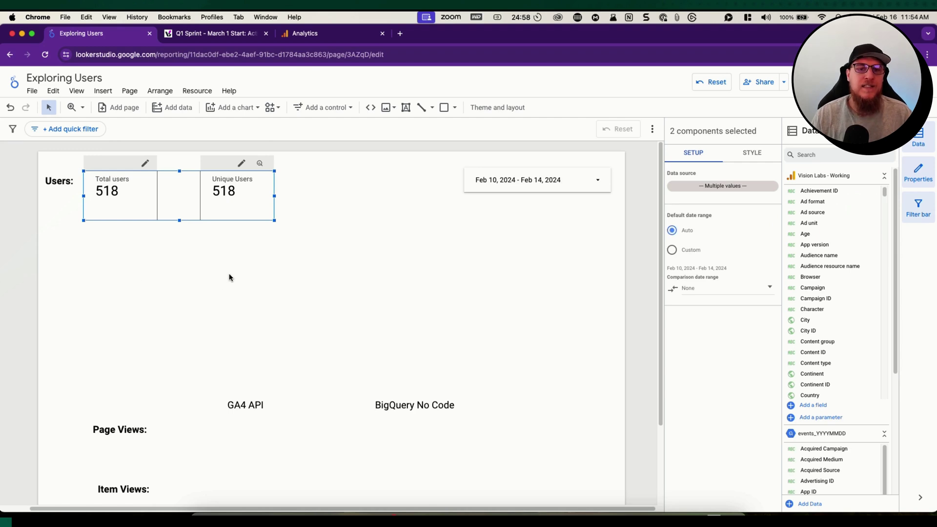
left_click(330, 185)
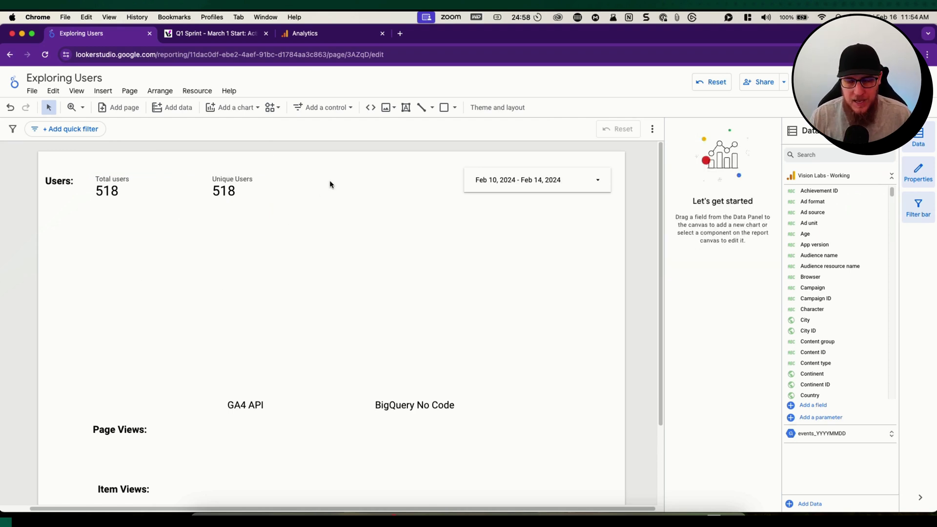
left_click(319, 34)
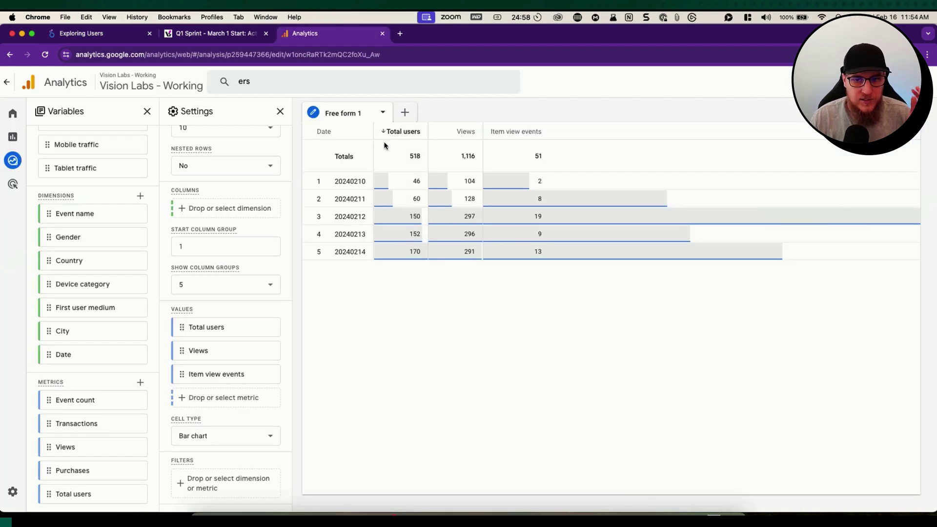
left_click(81, 35)
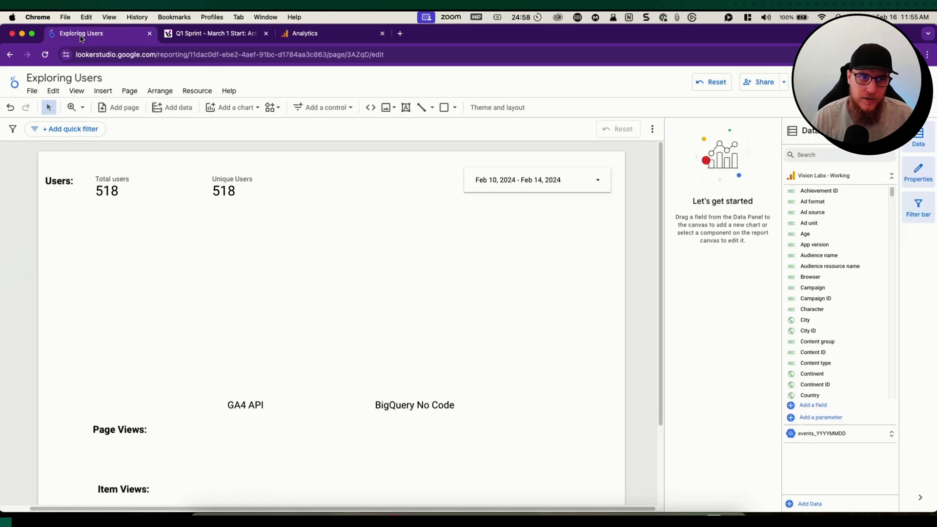
- Insert a Unique Users by Event Date table from events_YYYYMMDD in the page's right half
left_click(235, 109)
left_click(219, 144)
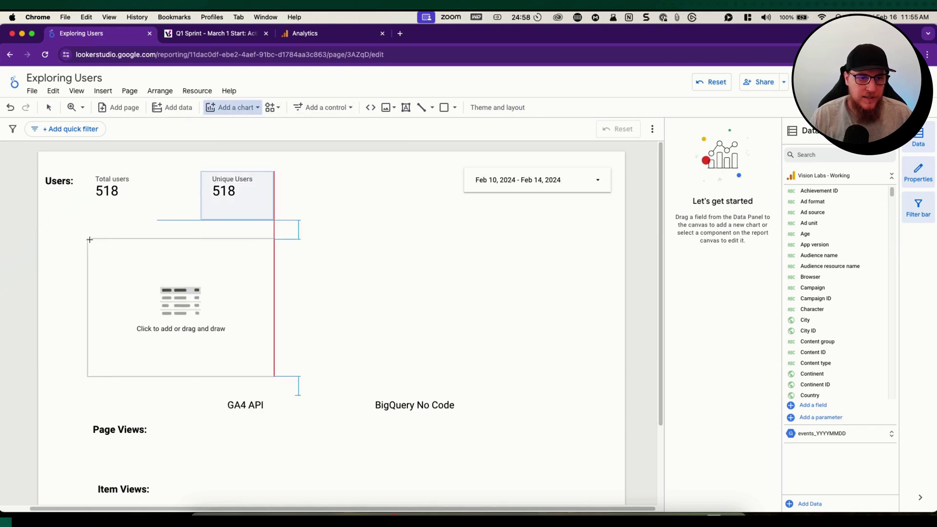
left_click(64, 220)
left_click_drag(261, 294, 572, 294)
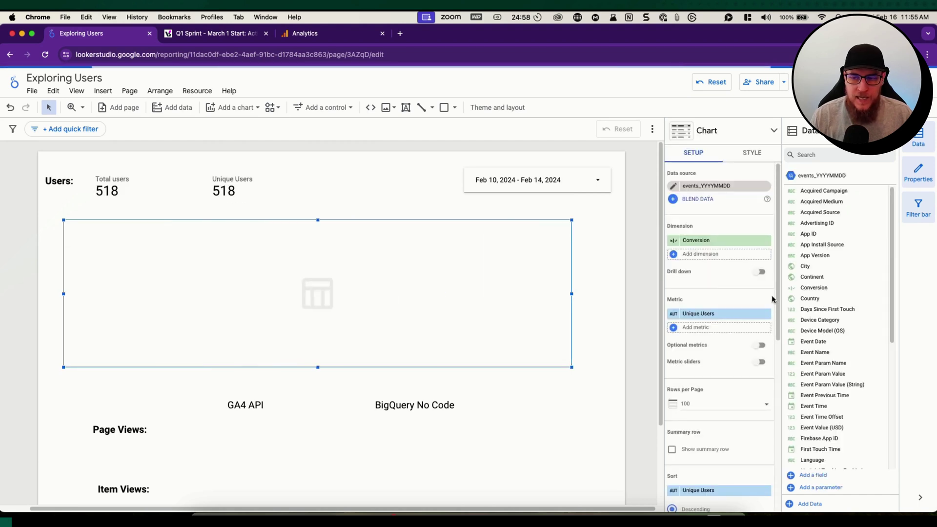
left_click(738, 241)
type("date")
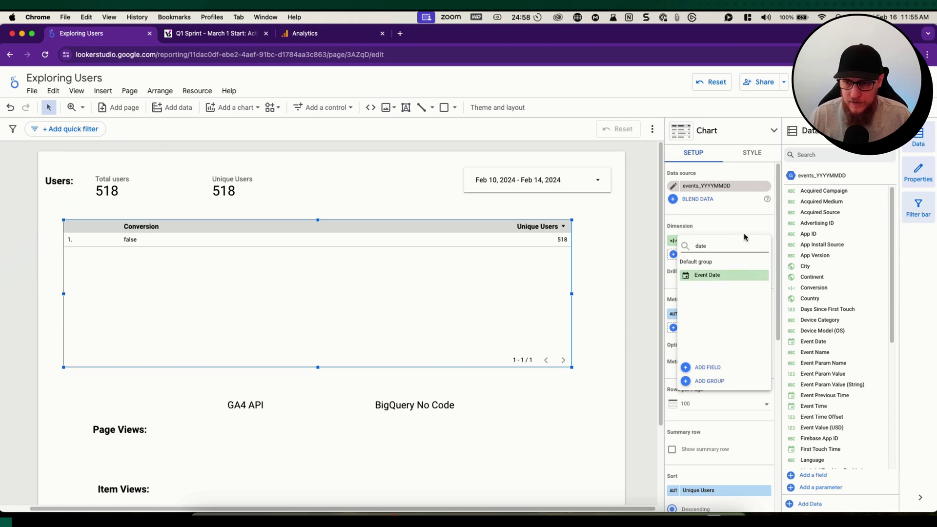
left_click(719, 268)
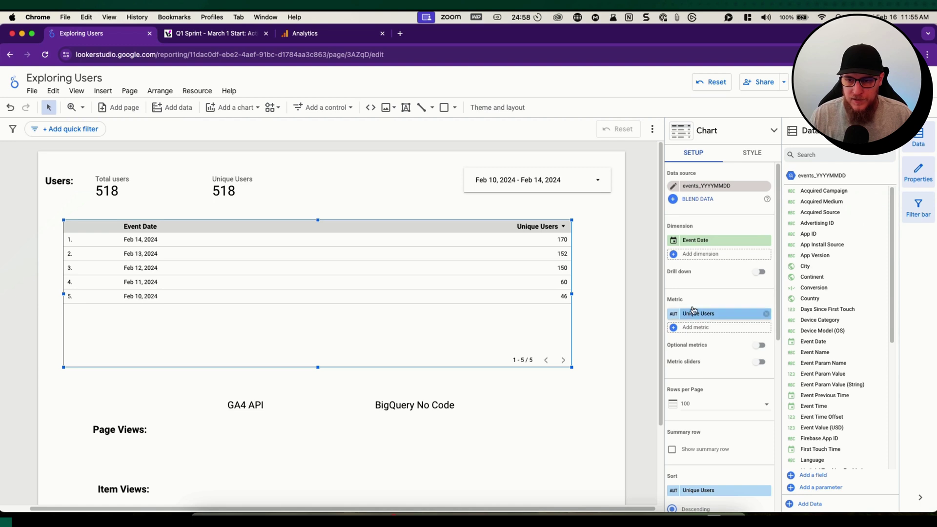
left_click_drag(63, 295, 383, 294)
scroll(713, 398, "down", 1)
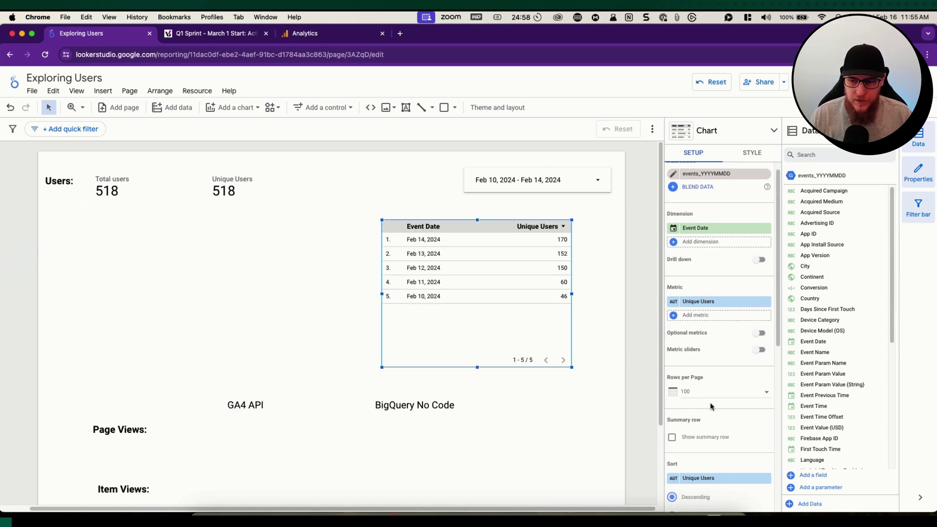
- Add a grand total row, then duplicate the table to the left using Vision Labs - Working
left_click(699, 438)
key("ctrl+c")
key("ctrl+v")
left_click_drag(500, 324, 262, 312)
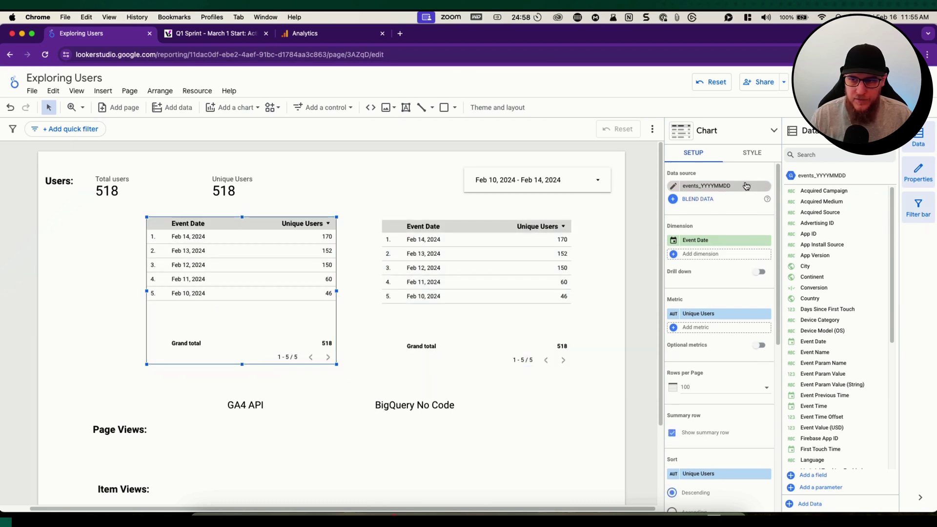
left_click(708, 186)
left_click(709, 221)
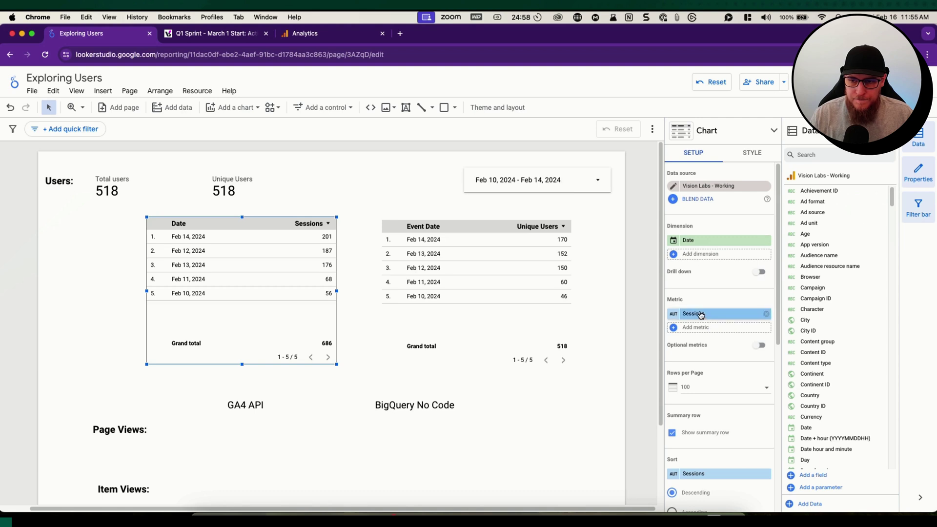
- Change the left table's metric to Total users, giving a 518 grand total
left_click(695, 315)
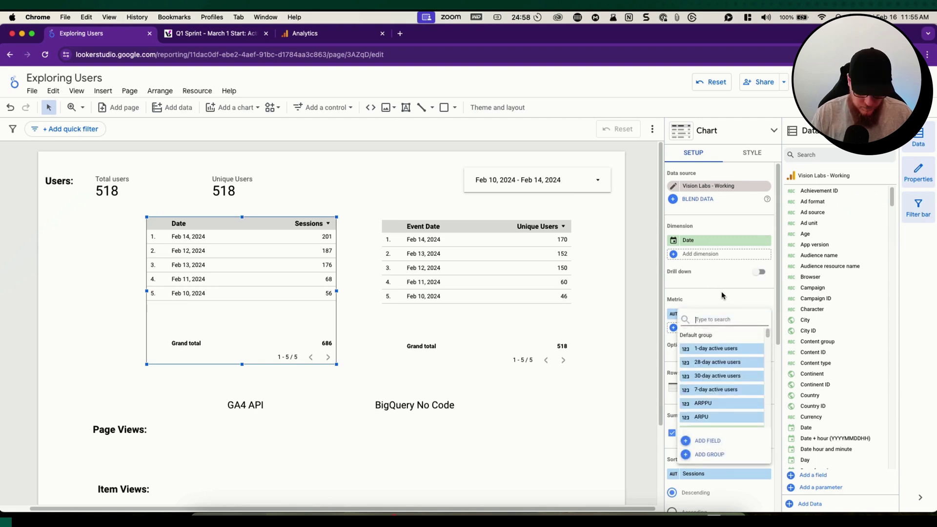
type("users")
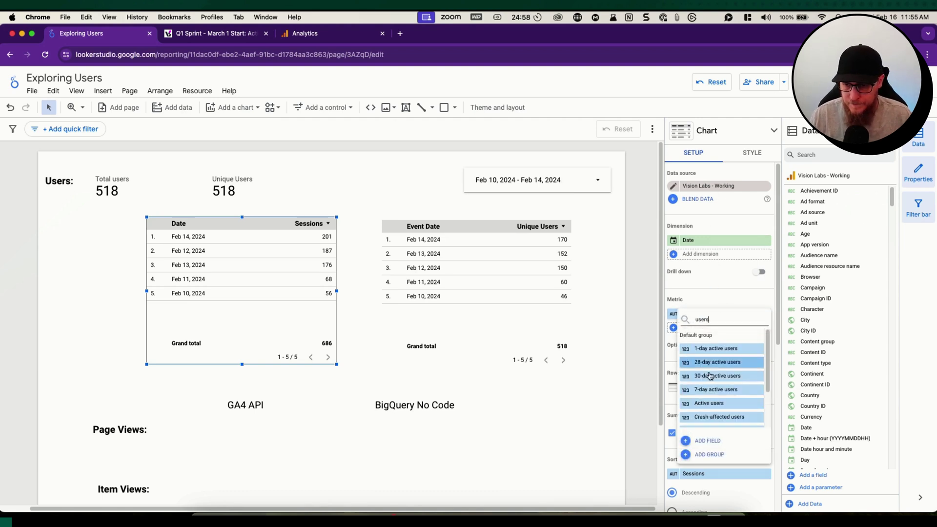
left_click(722, 403)
scroll(724, 312, "down", 1)
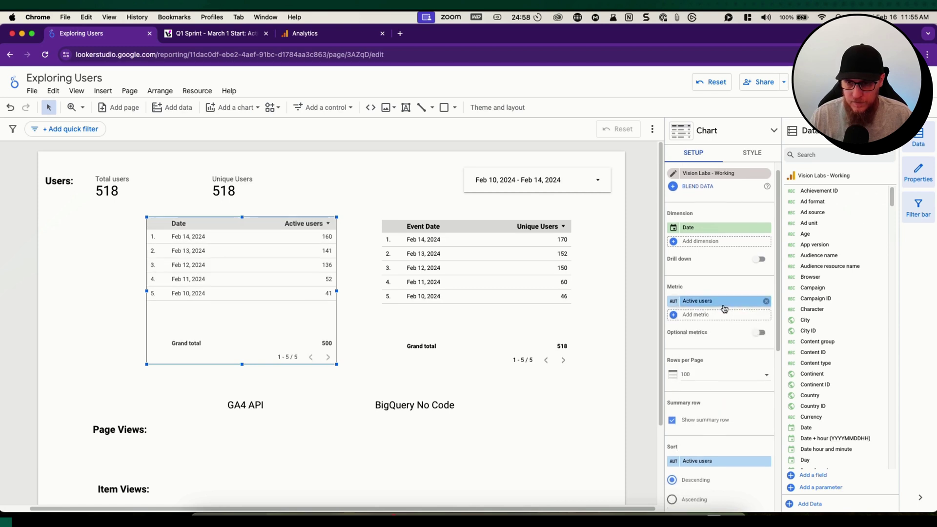
left_click(725, 301)
type("total")
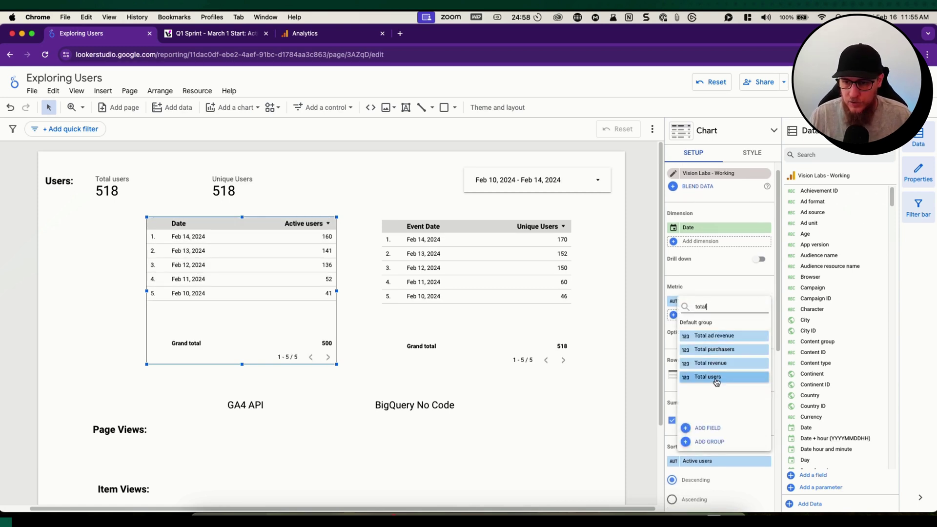
left_click(717, 382)
- Compare the setups of the GA4 API and BigQuery date tables
left_click_drag(97, 256, 588, 282)
left_click(596, 281)
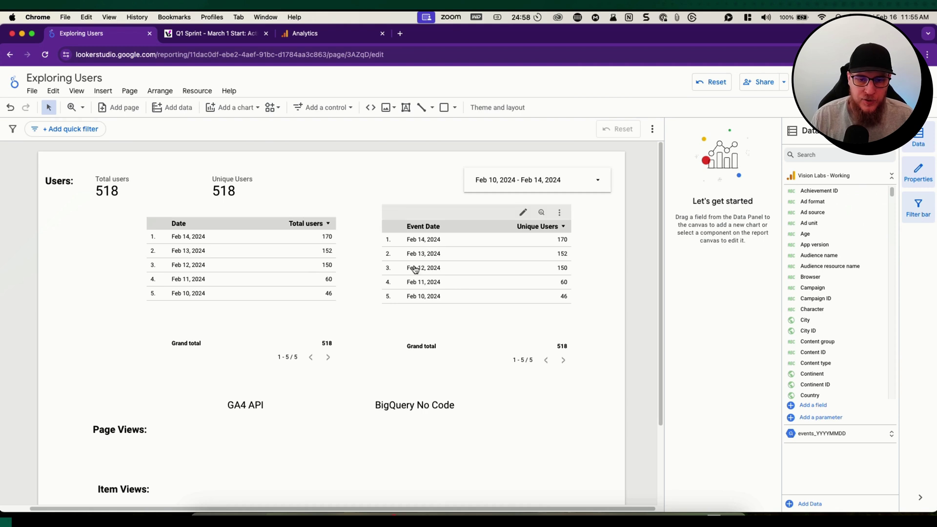
left_click(293, 259)
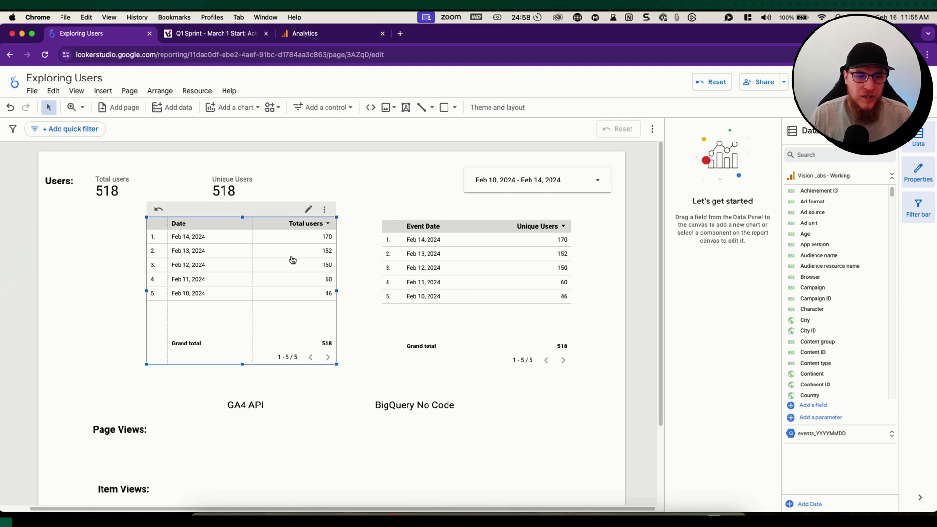
left_click(481, 284)
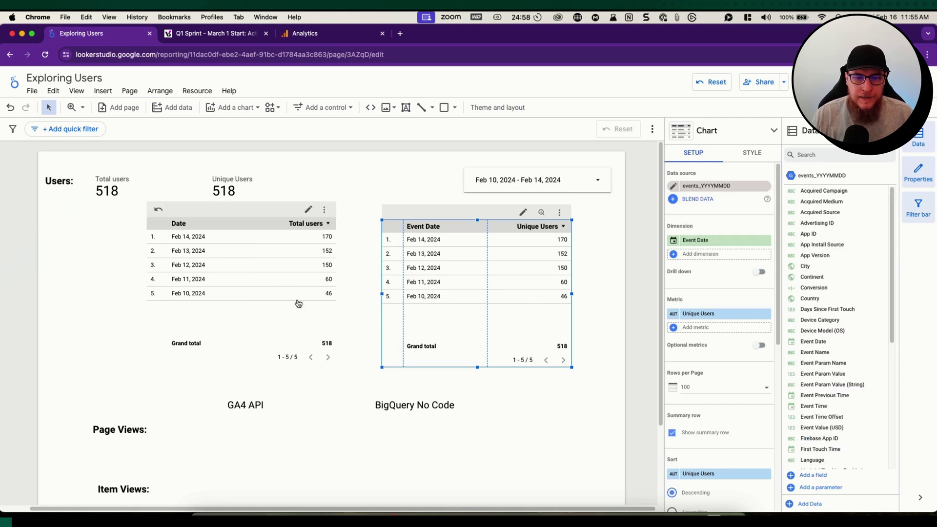
left_click(282, 293)
left_click(120, 261)
scroll(120, 261, "down", 5)
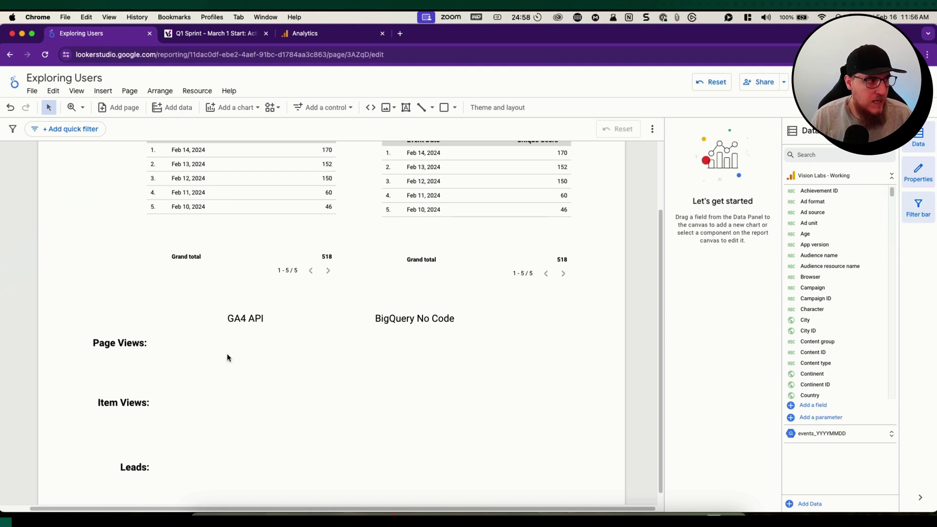
scroll(245, 368, "up", 2)
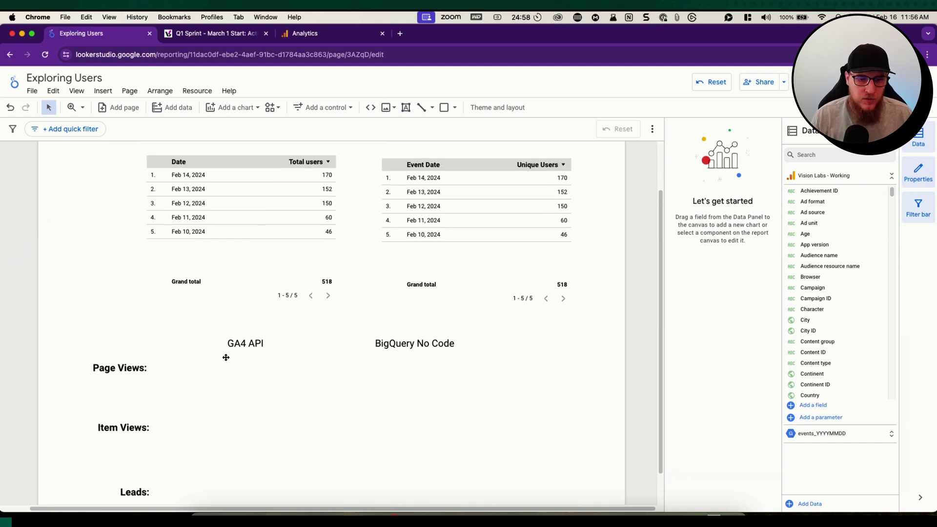
scroll(220, 362, "up", 2)
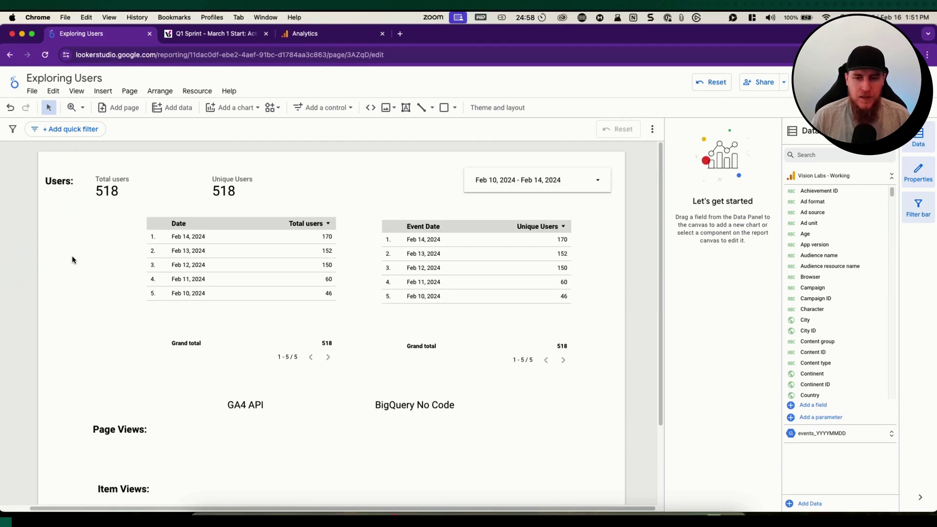
scroll(71, 259, "down", 8)
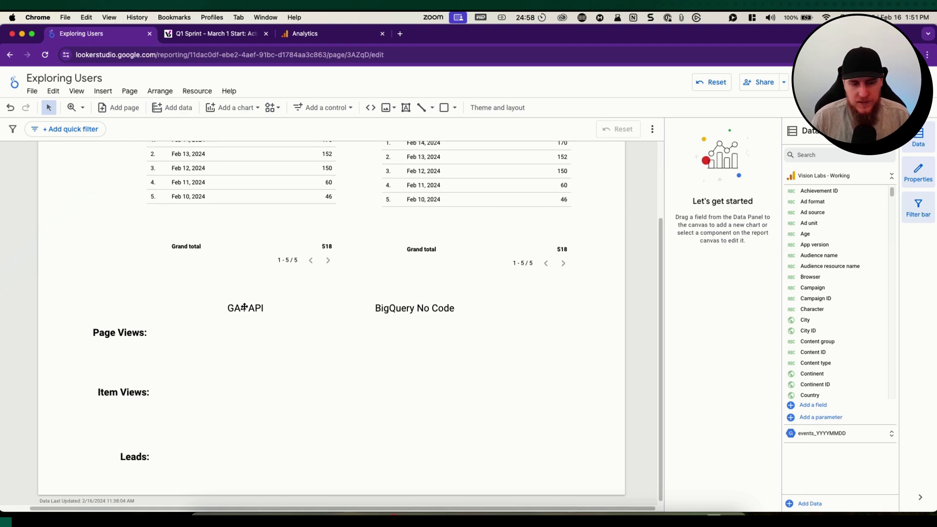
scroll(243, 325, "up", 8)
- Copy the Total users scorecard to the Page Views row under GA4 API with metric Views
left_click(114, 188)
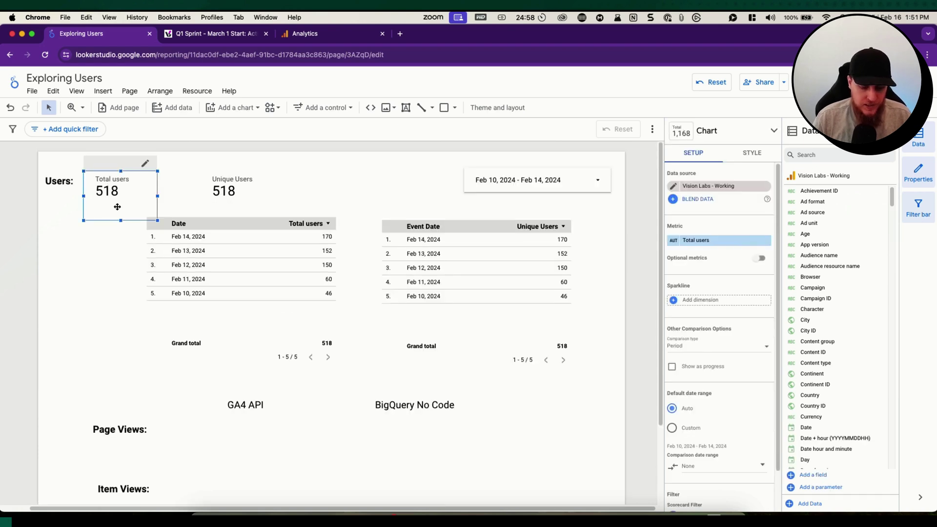
left_click_drag(117, 207, 242, 444)
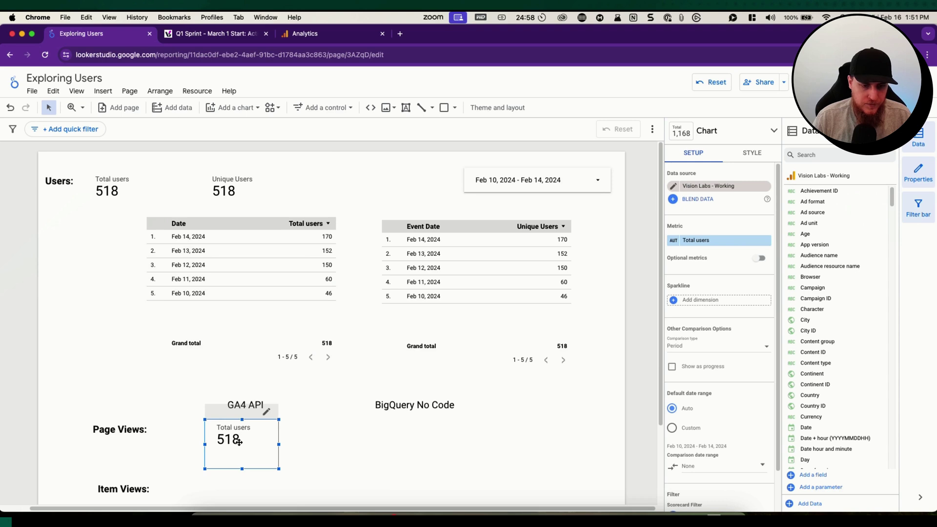
left_click(719, 239)
type("views")
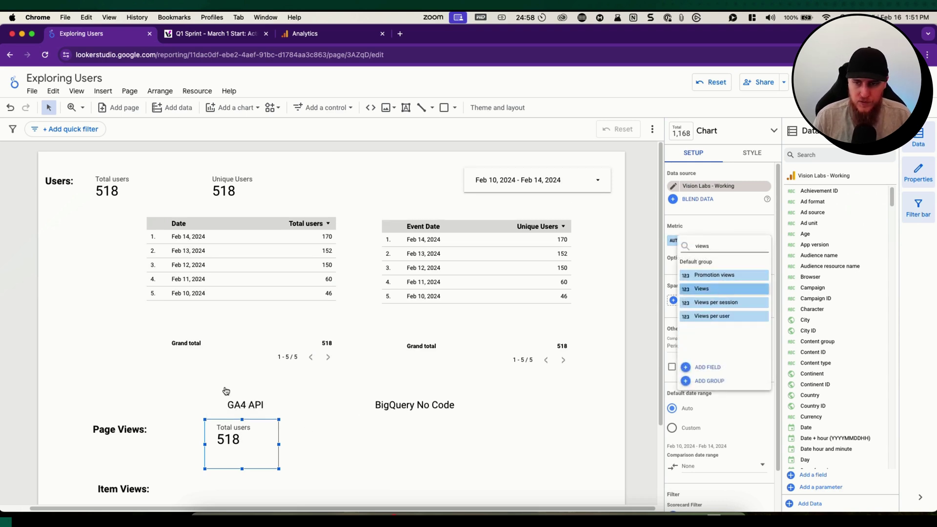
key("Return")
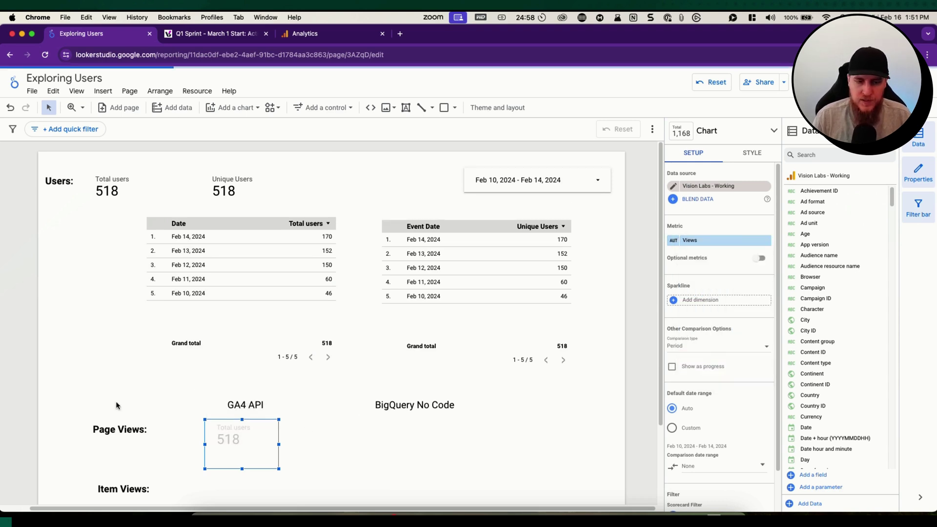
left_click(116, 402)
- Verify the 1,116 Views total against the Google Analytics exploration
scroll(112, 393, "down", 1)
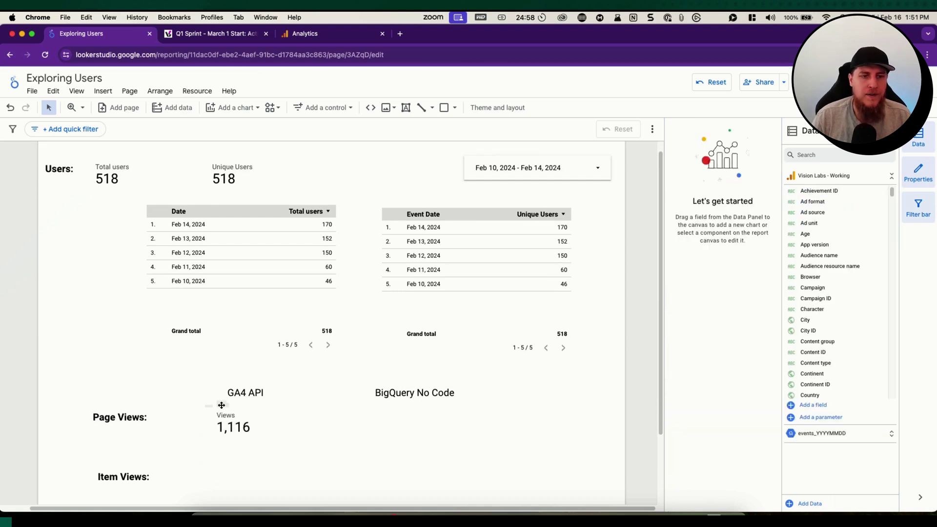
left_click(320, 37)
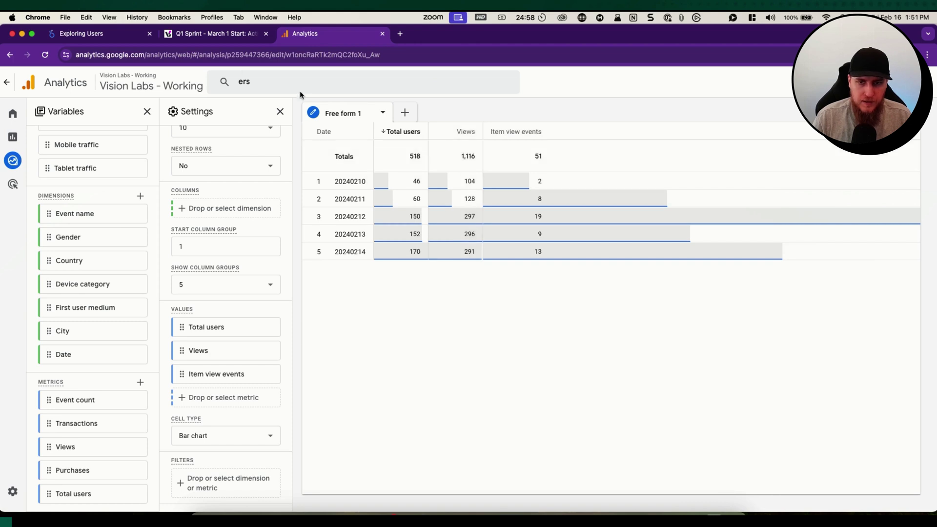
left_click(133, 38)
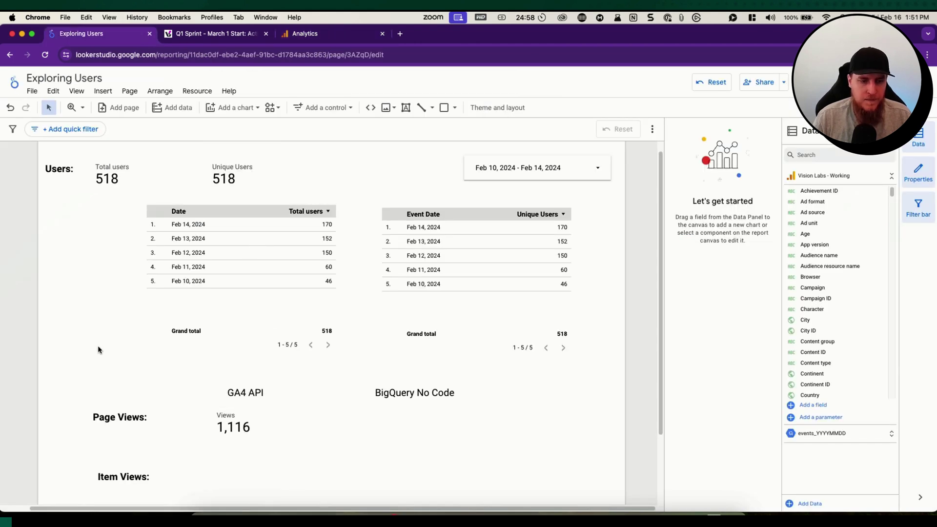
scroll(98, 349, "down", 3)
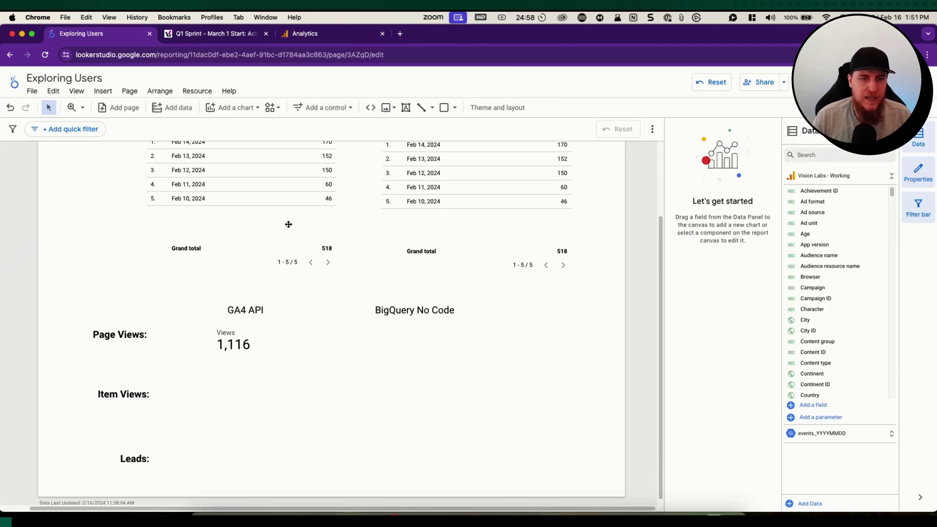
- Copy the Unique Users scorecard into the Page Views row under BigQuery No Code
scroll(93, 234, "up", 3)
left_click(216, 181)
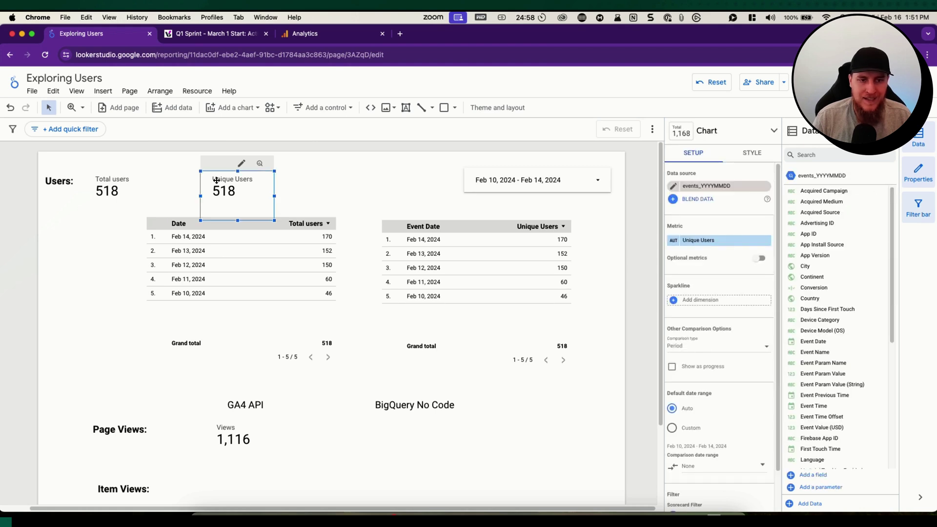
left_click_drag(217, 181, 405, 439)
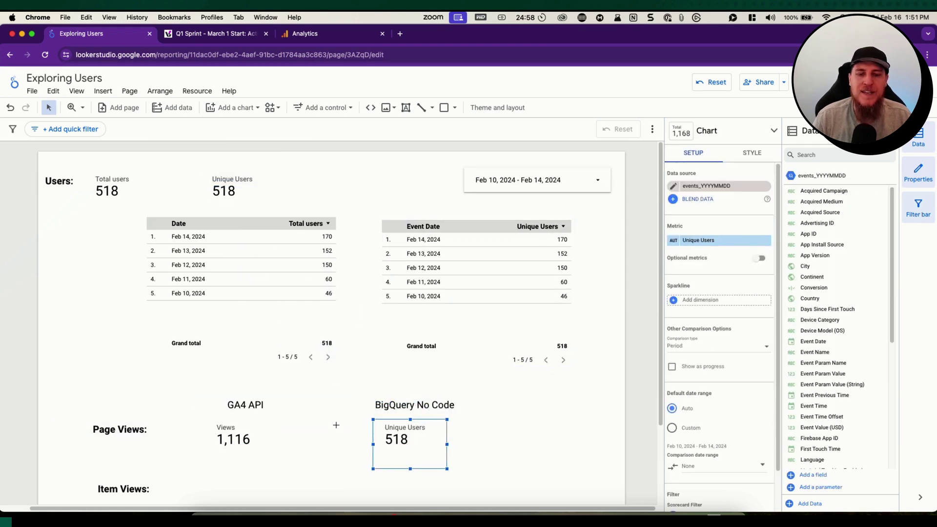
left_click(336, 425)
scroll(342, 411, "down", 2)
- Search the BigQuery scorecard's metric fields for 'views' and 'page' without changing the metric
left_click(402, 409)
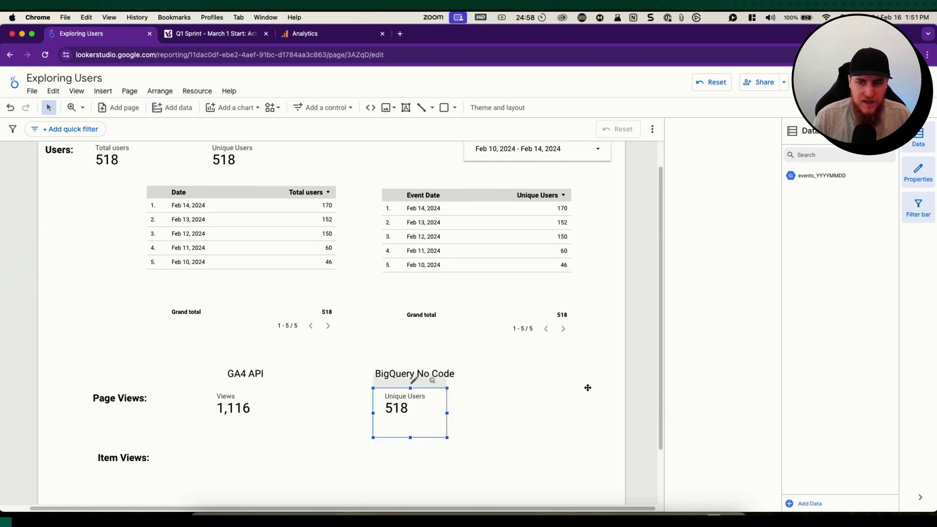
left_click(699, 241)
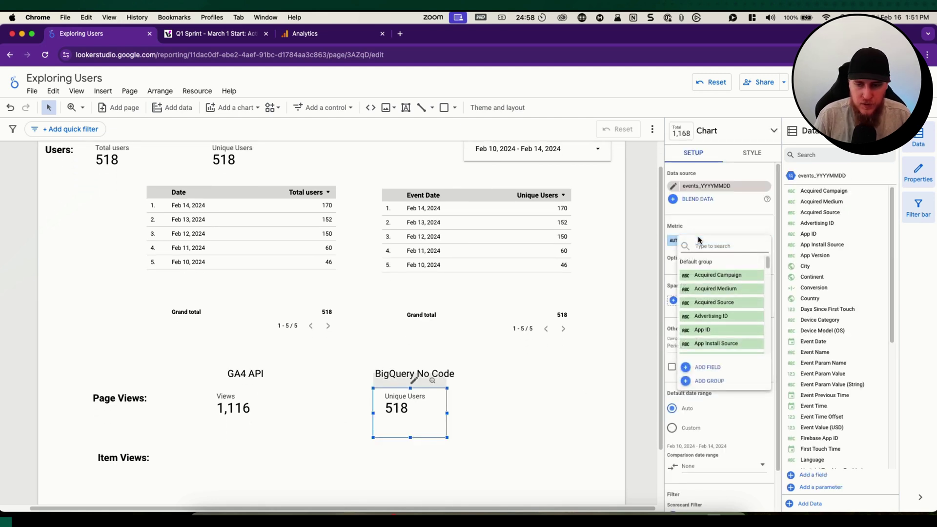
type("views")
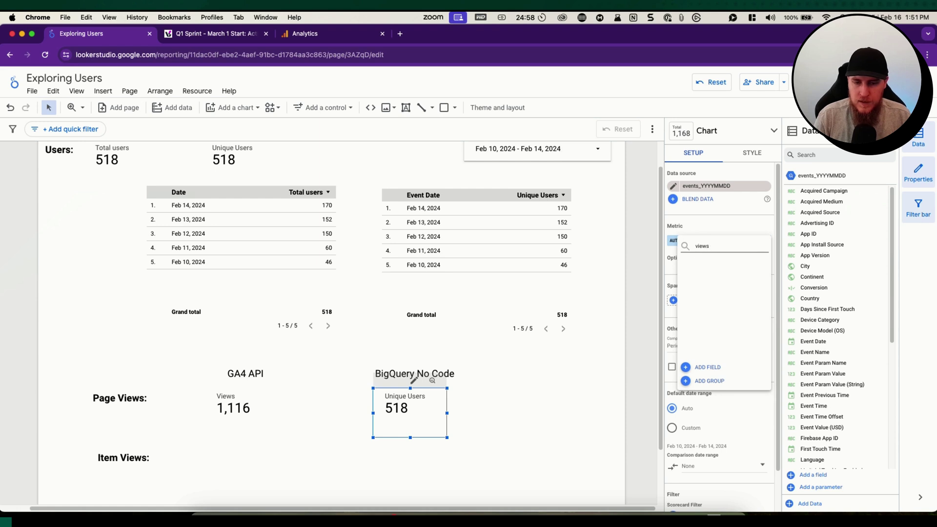
key("BackSpace")
key("BackSpace")
key("BackSpace")
type("iews")
key("BackSpace")
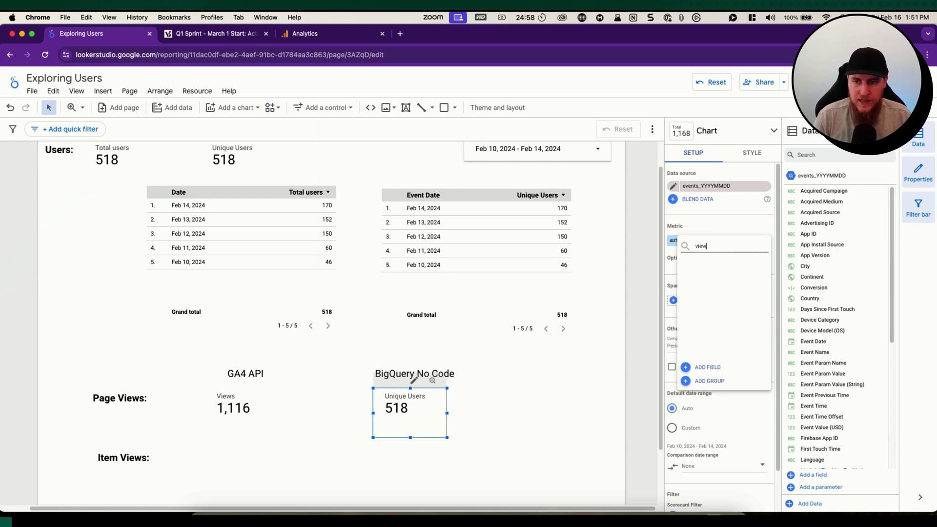
key("BackSpace")
key("BackSpace")
type("page")
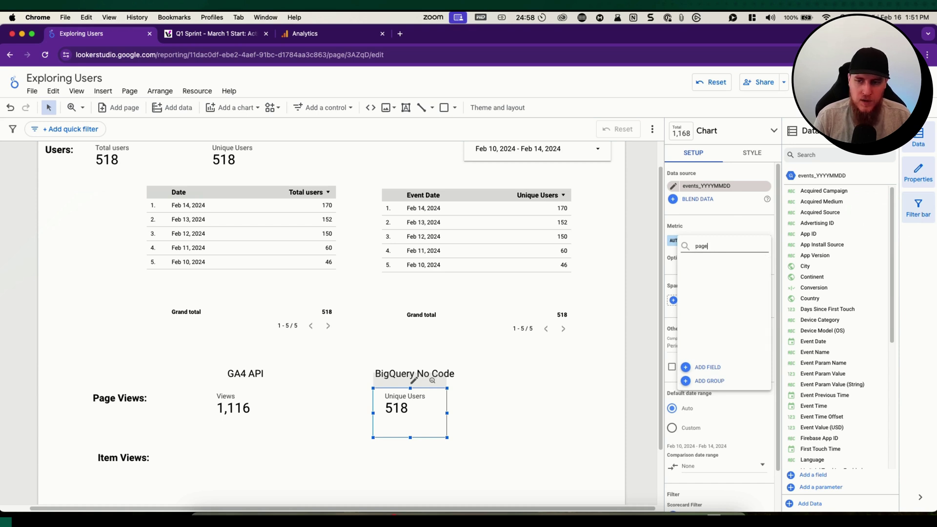
key("BackSpace")
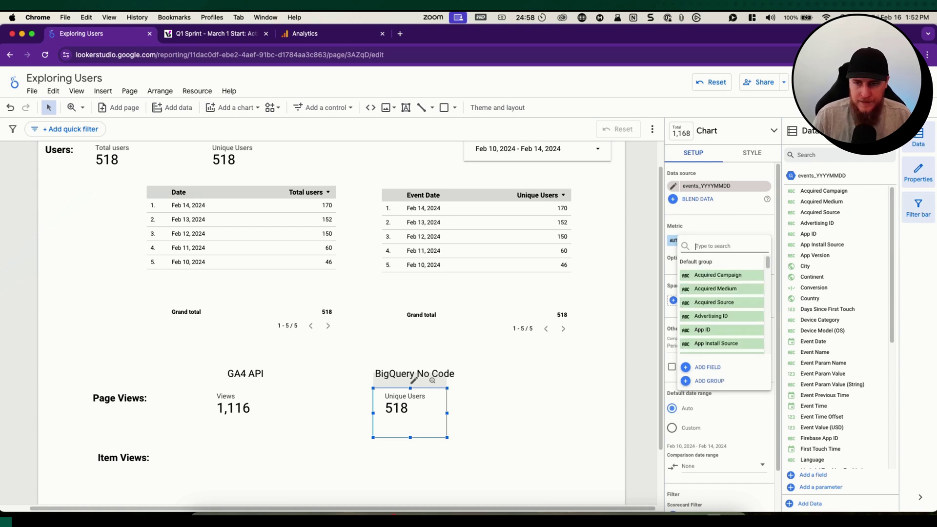
left_click(685, 228)
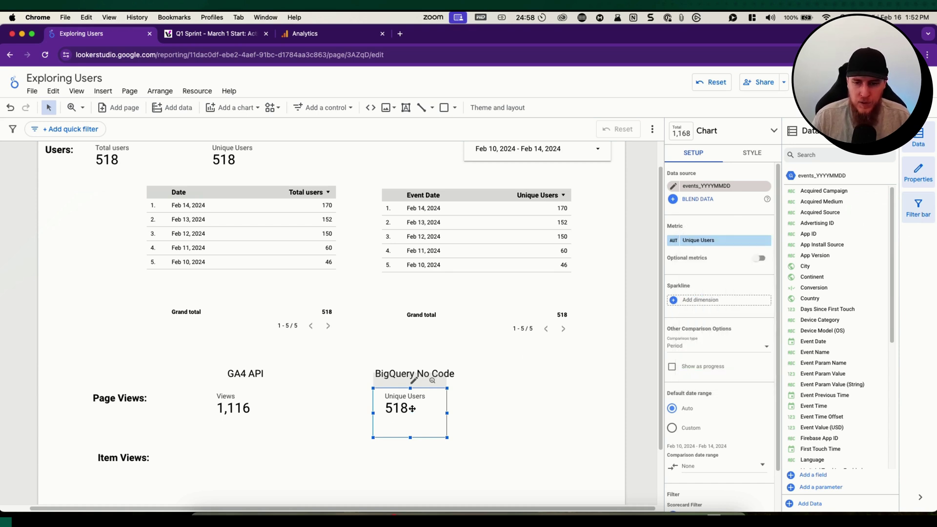
- Set the BigQuery scorecard's metric to Event Name, which shows 26
left_click(698, 240)
type("event")
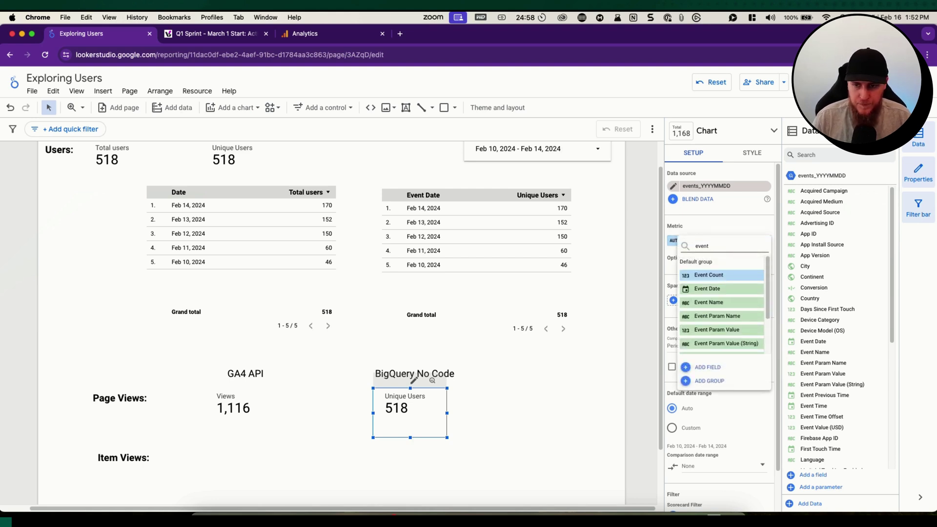
left_click(719, 309)
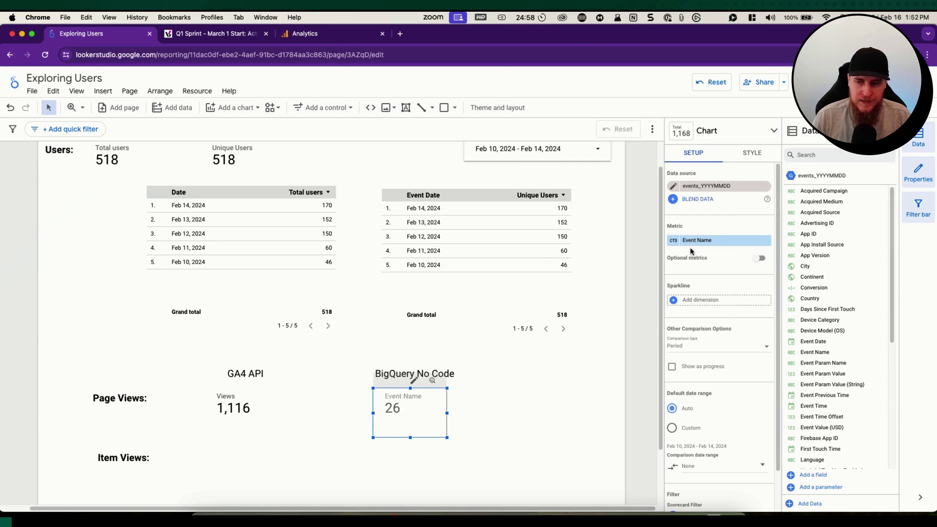
scroll(685, 277, "down", 1)
scroll(477, 446, "down", 1)
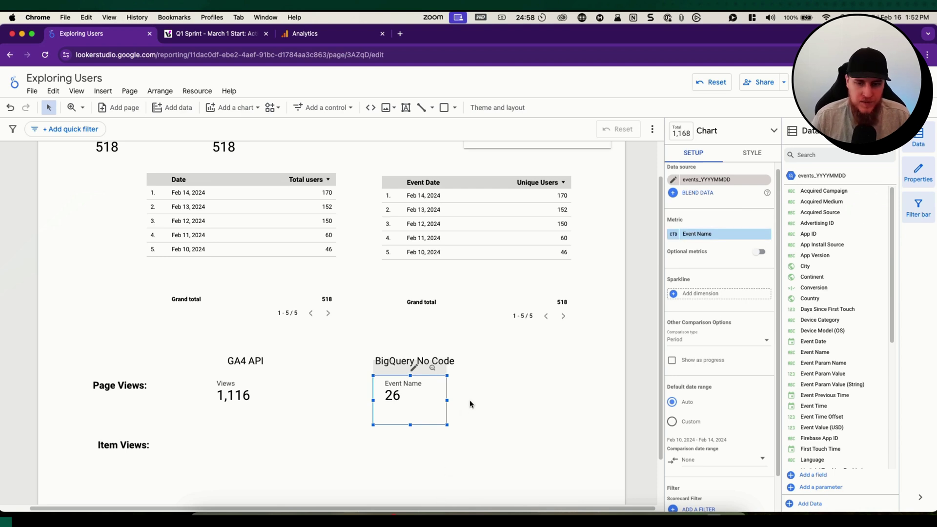
scroll(470, 386, "down", 1)
scroll(471, 374, "down", 1)
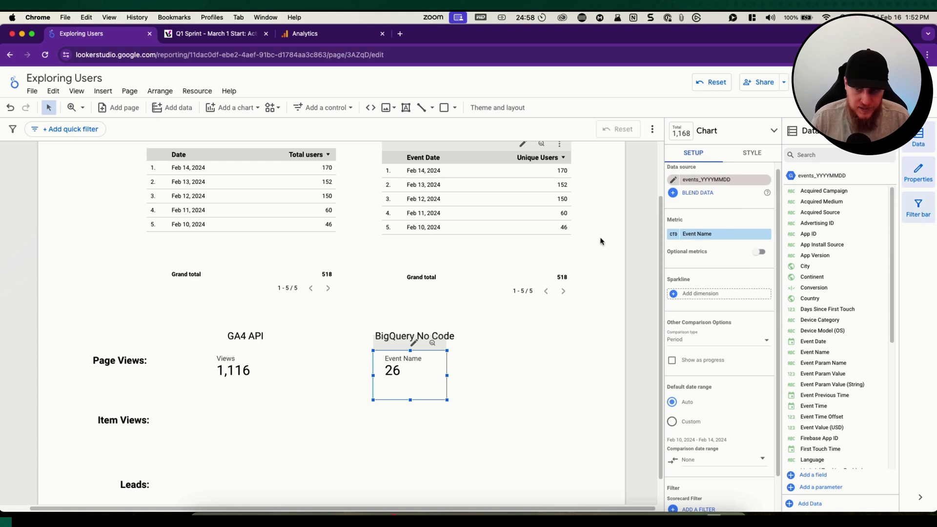
- Change the BigQuery page views scorecard metric to Event Count, which shows 5,484
left_click(698, 235)
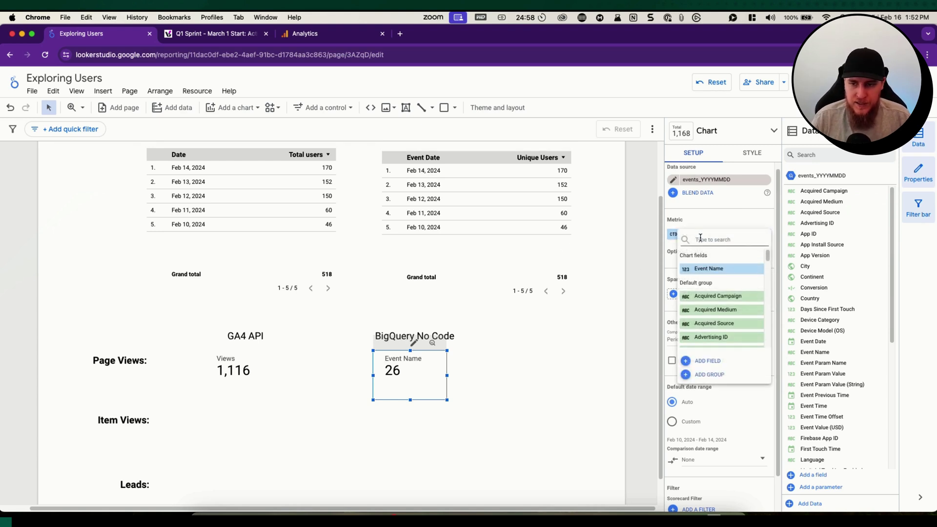
type("event")
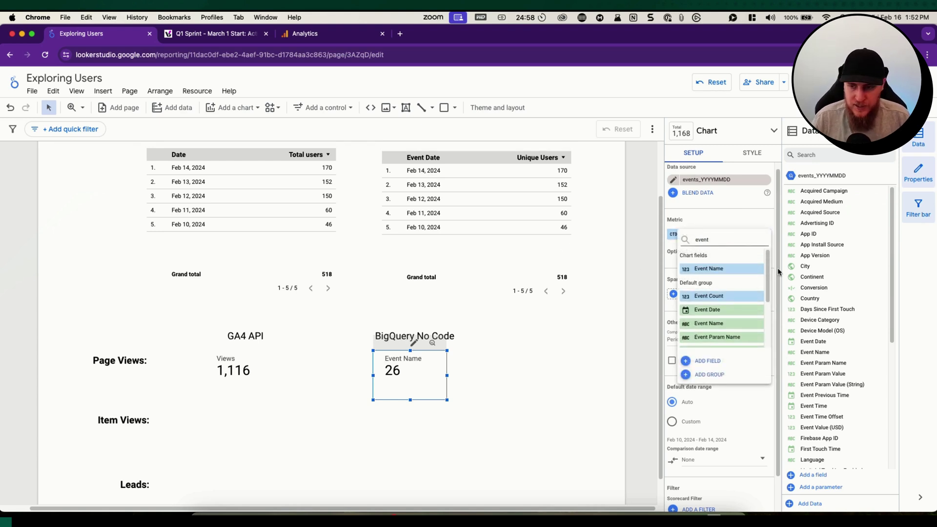
left_click(733, 297)
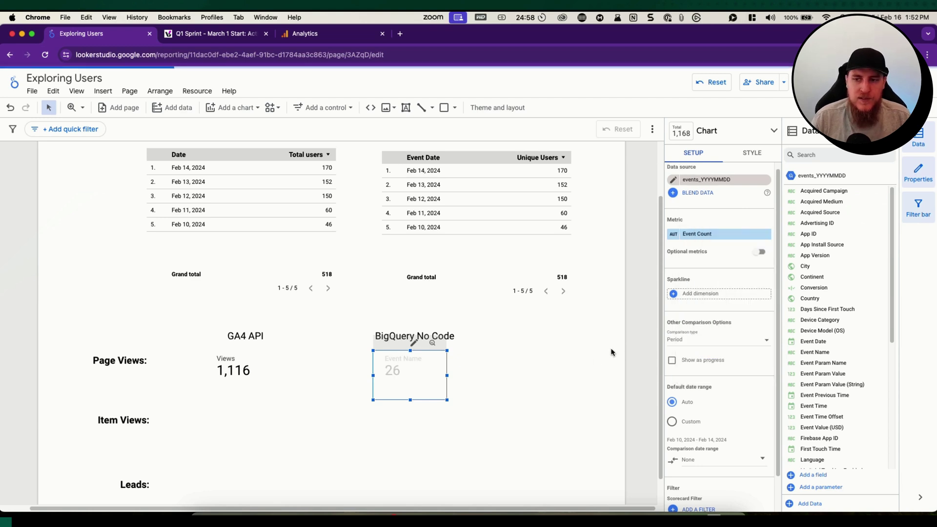
left_click(523, 370)
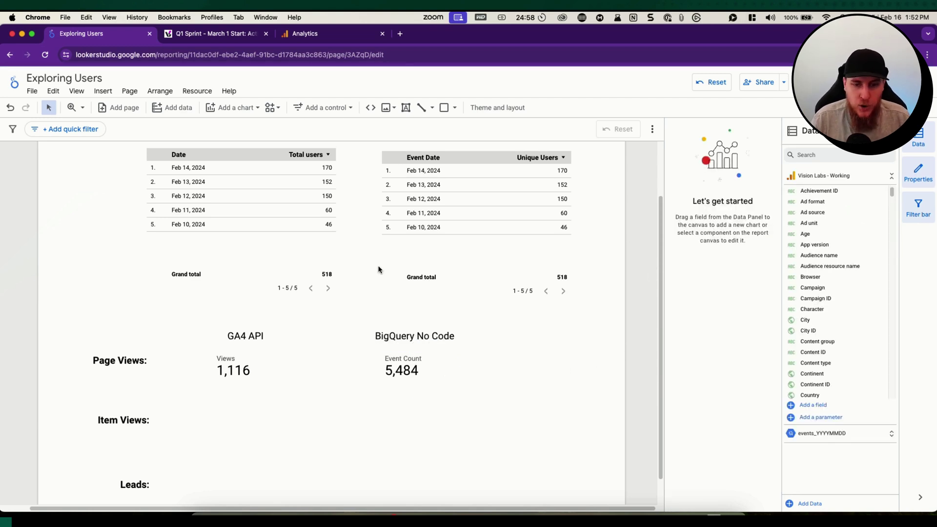
left_click(400, 368)
- Start creating a new filter for the scorecard and begin entering its name
scroll(503, 363, "down", 1)
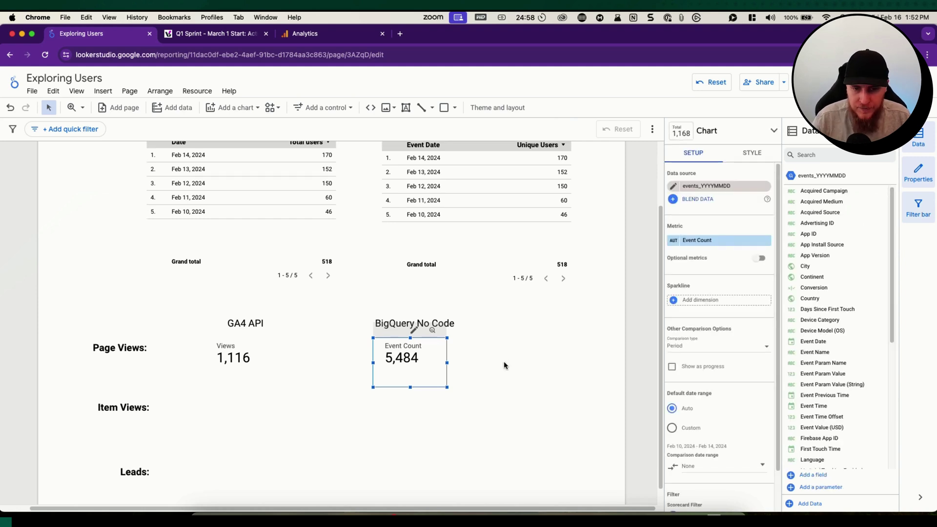
scroll(503, 363, "up", 5)
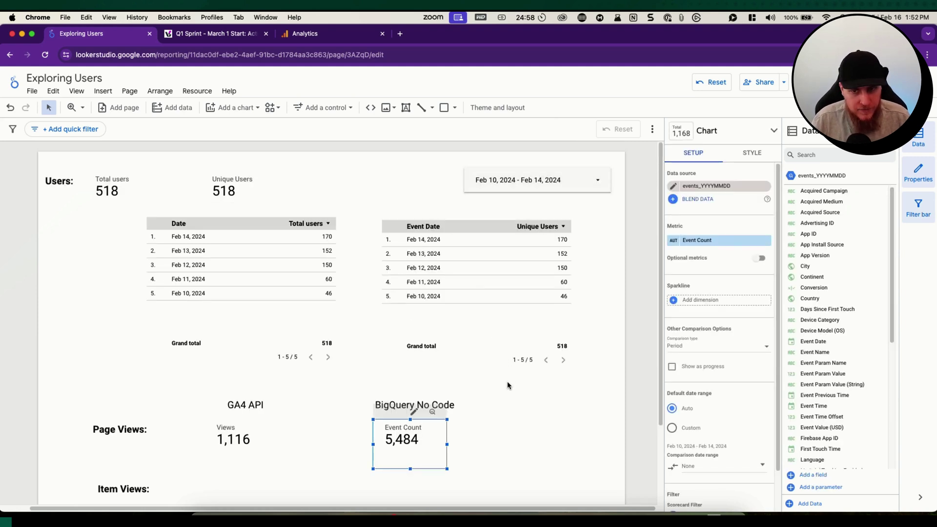
scroll(508, 381, "down", 6)
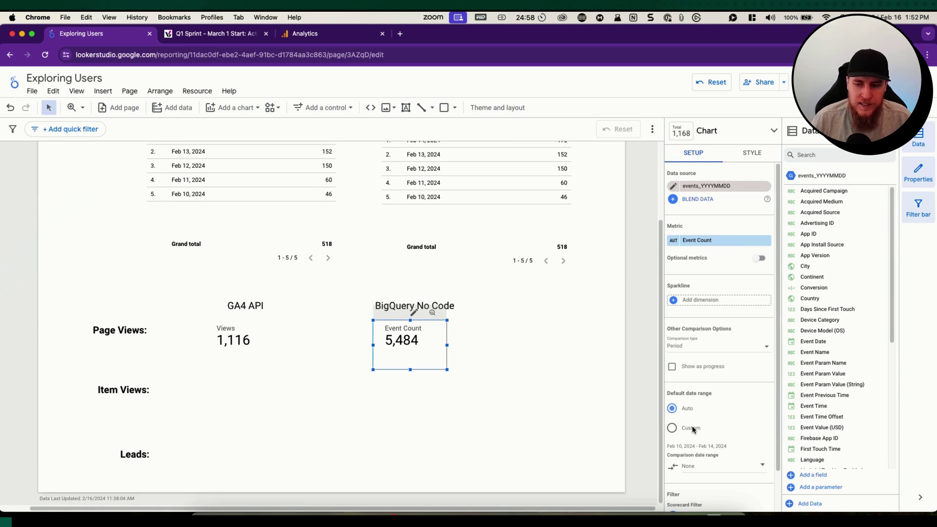
scroll(693, 430, "down", 2)
left_click(695, 472)
left_click(106, 316)
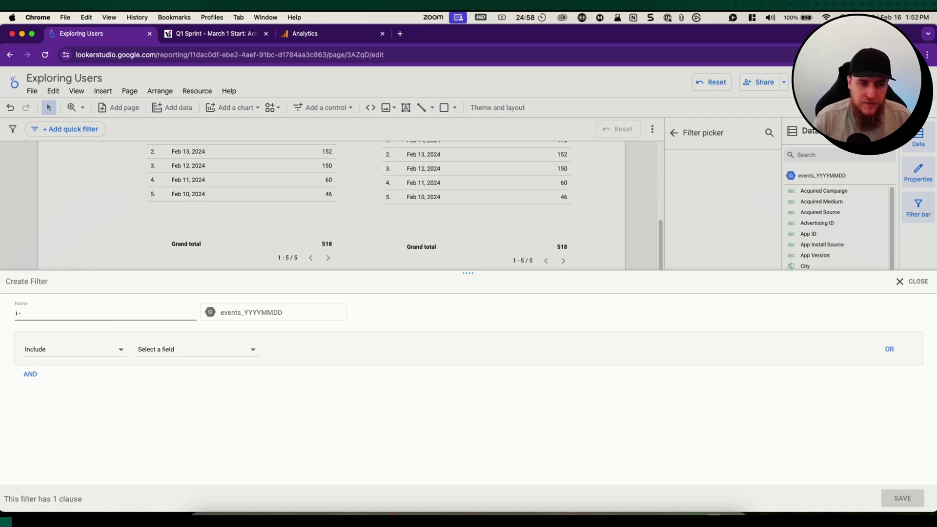
- Save filter 'i - event_name = page_view' including Event Name equal to page_view, giving 1,116
type("i - event_name = ")
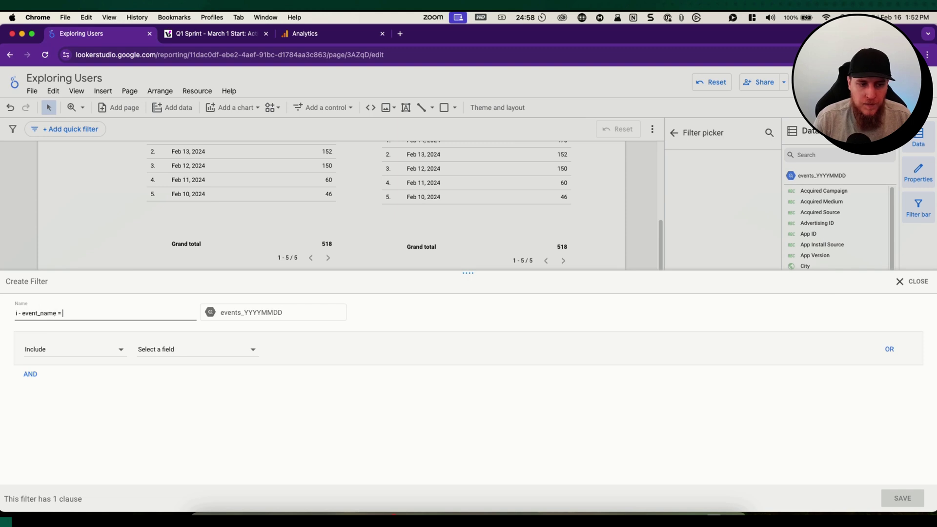
type("page_view")
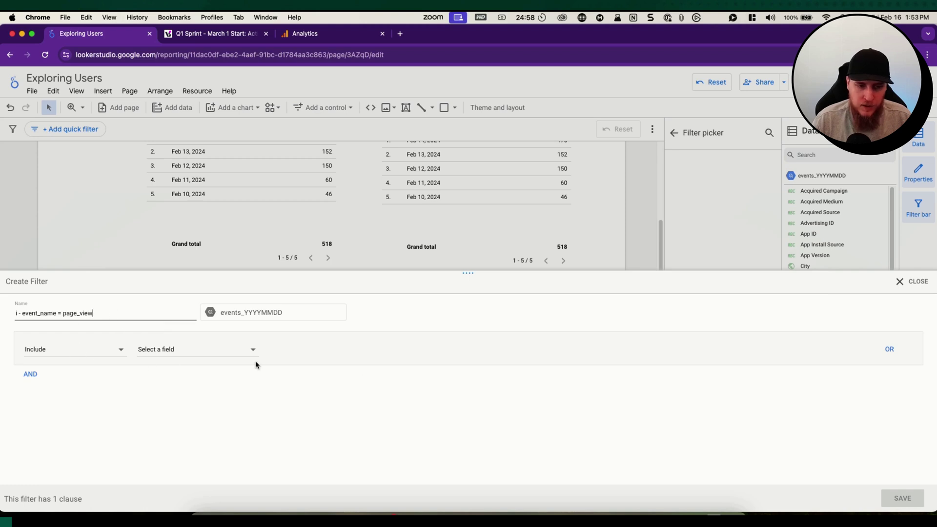
left_click(159, 354)
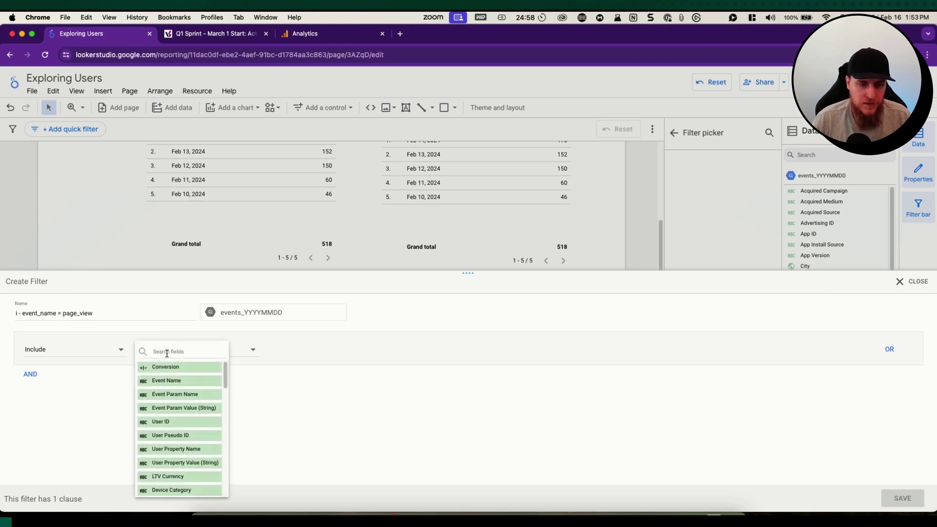
left_click(166, 380)
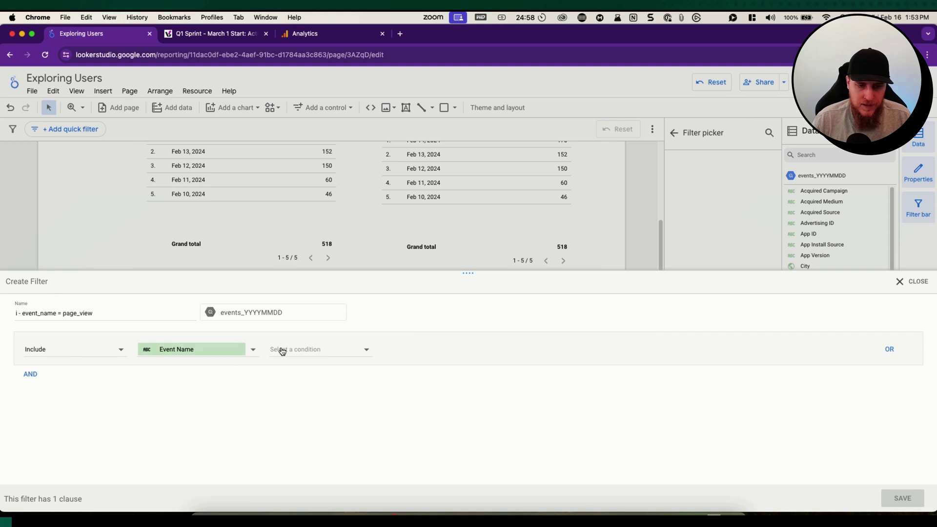
left_click(301, 356)
left_click(439, 352)
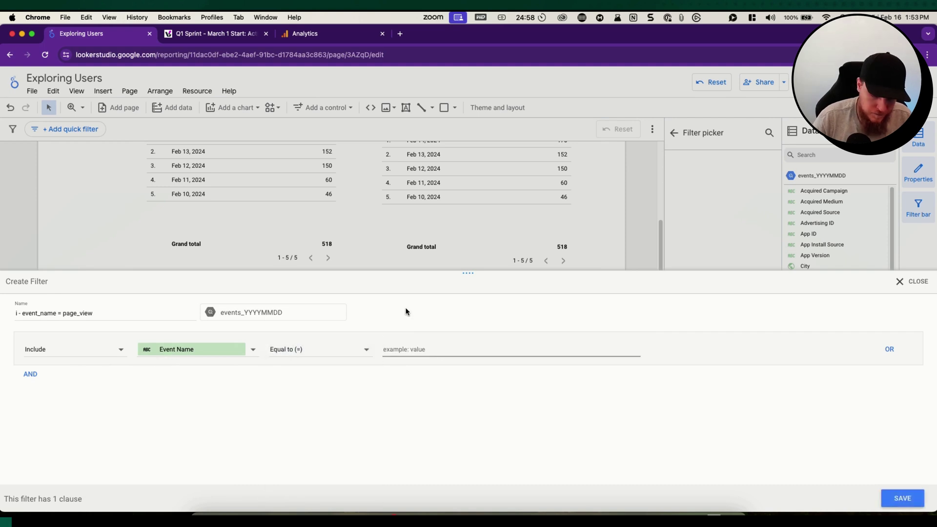
type("page_view")
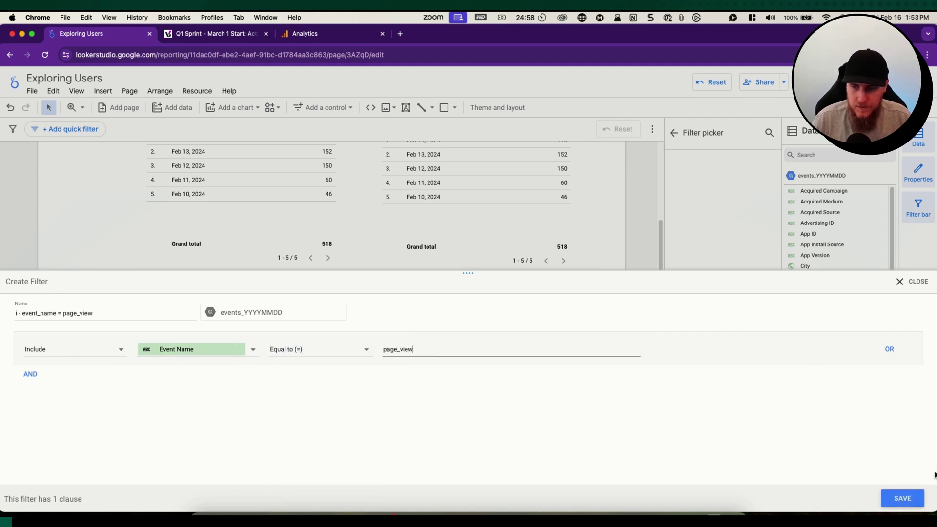
left_click(903, 498)
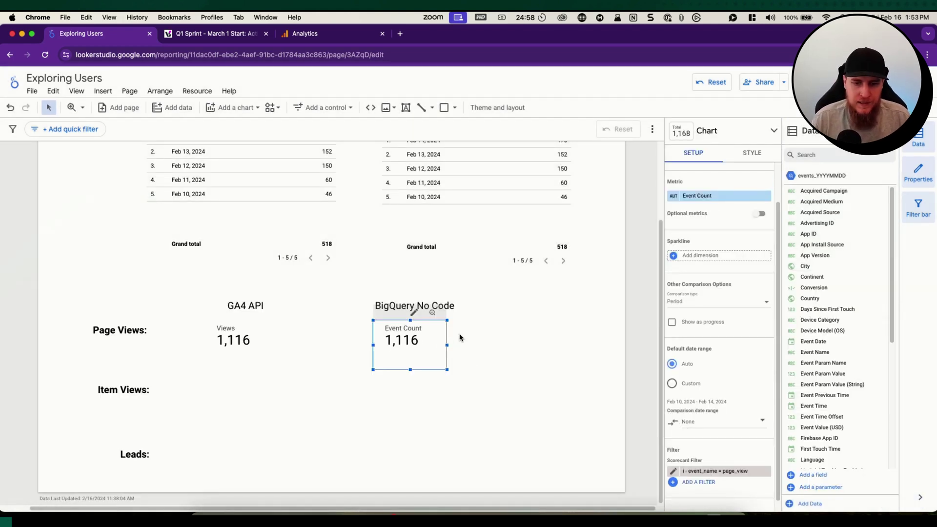
- Copy the GA4 Views scorecard into the Item Views row with metric Item view events (51)
left_click(512, 335)
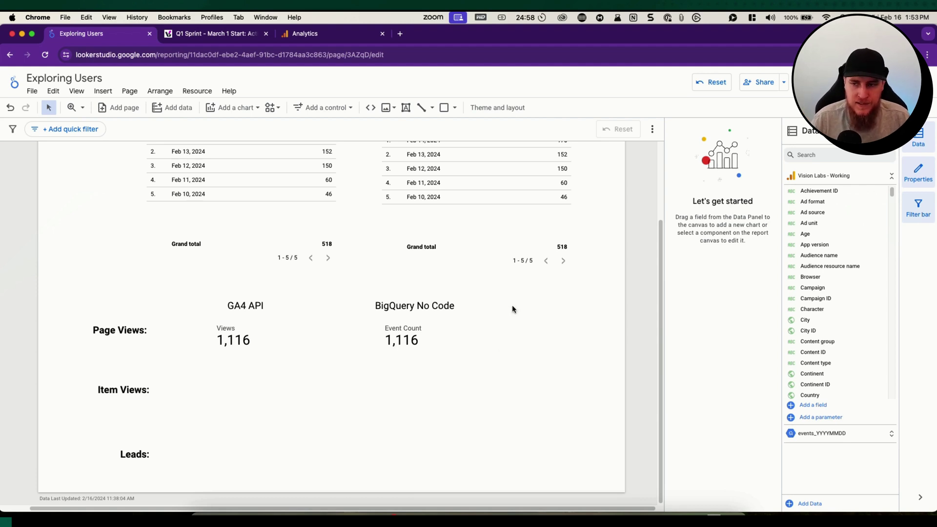
left_click(234, 338)
key("super+c")
key("super+v")
left_click_drag(234, 337, 249, 408)
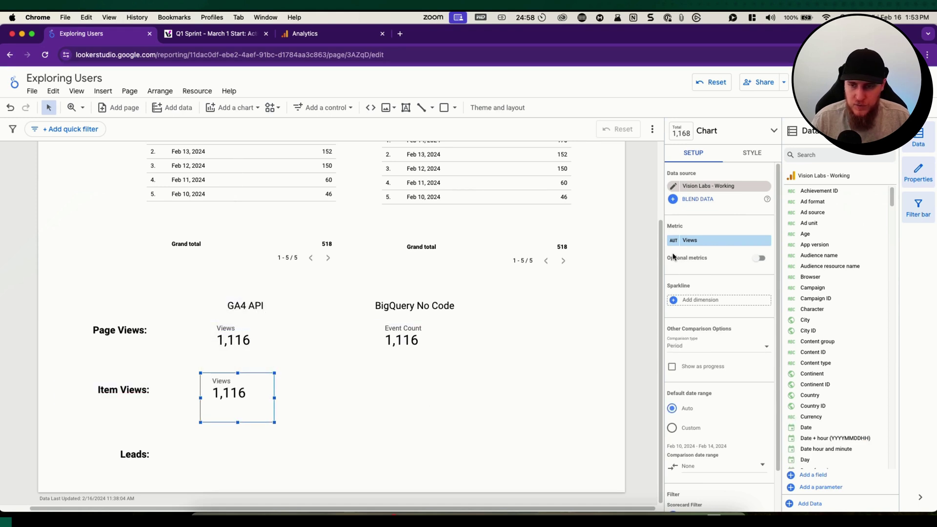
left_click(695, 247)
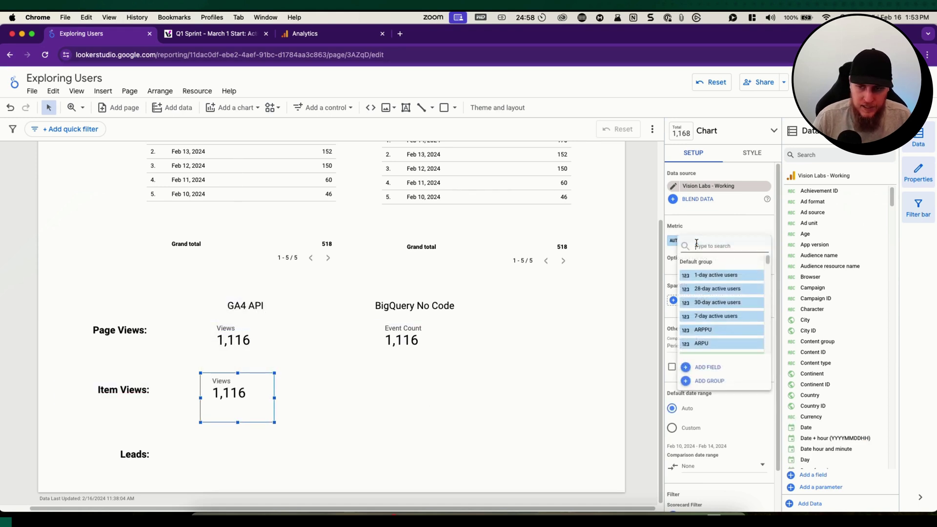
type("item view")
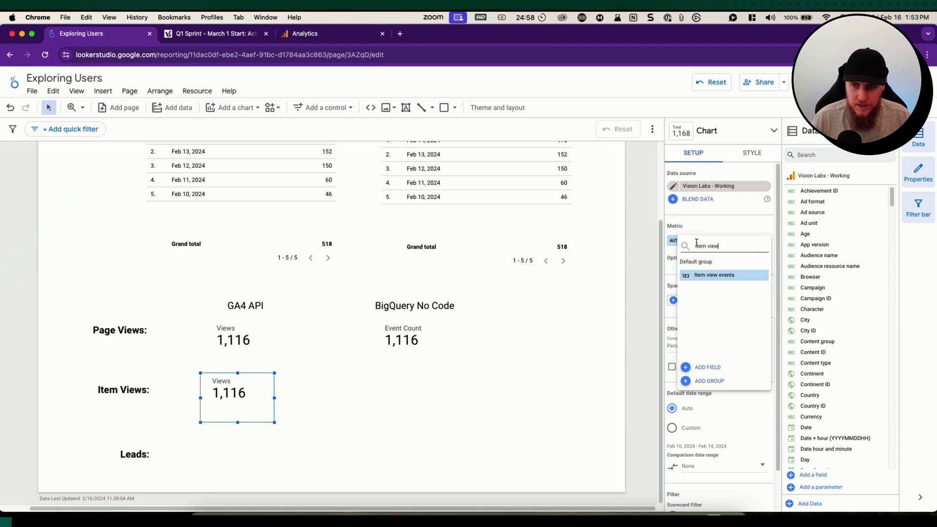
left_click(701, 276)
- Duplicate the BigQuery Event Count scorecard into Item Views and remove its page_view filter
left_click(415, 342)
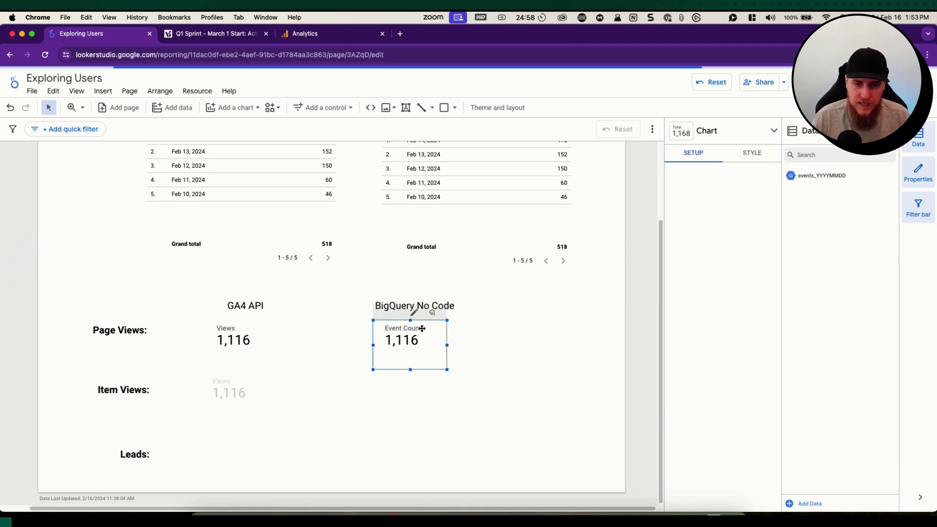
key("super+d")
left_click_drag(423, 336, 416, 389)
scroll(739, 392, "down", 2)
left_click(767, 460)
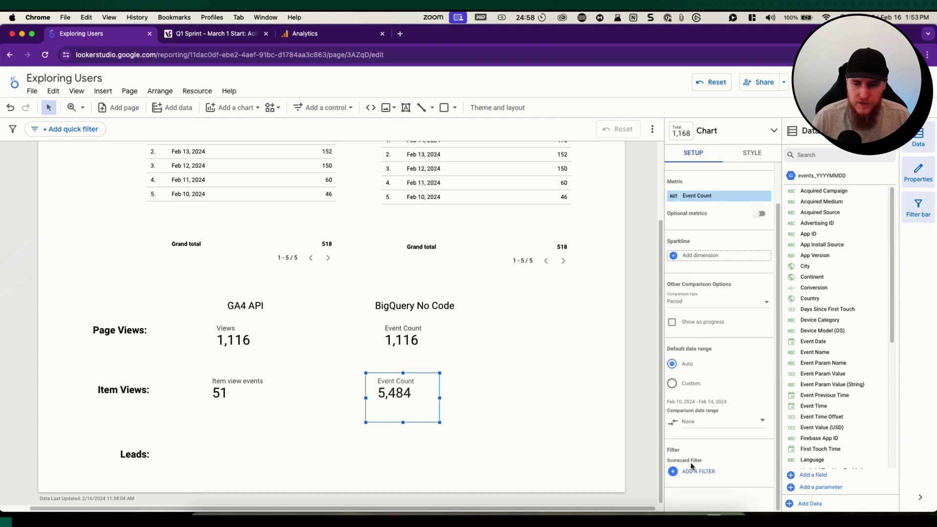
left_click(694, 469)
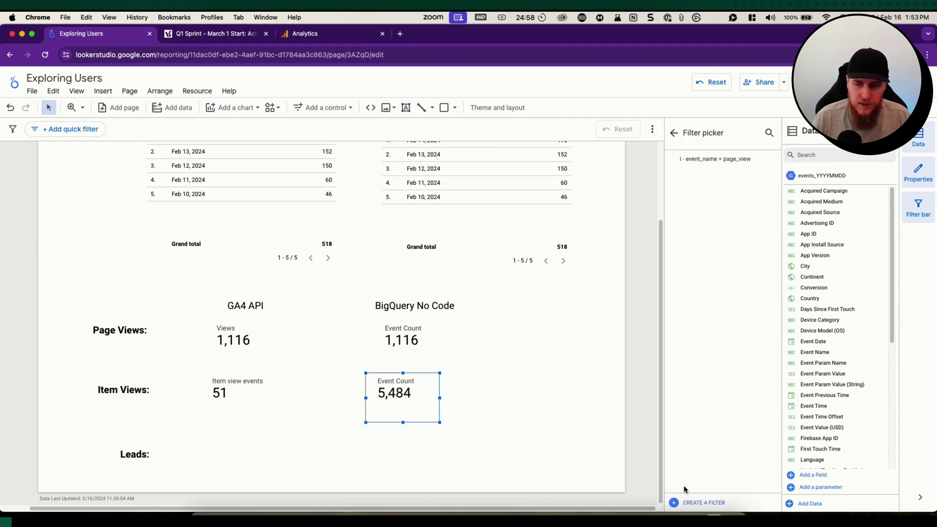
- Save filter 'i - event_name = view_item' (Event Name equals view_item) and align the 51 card under 1,116
left_click(691, 501)
left_click(77, 314)
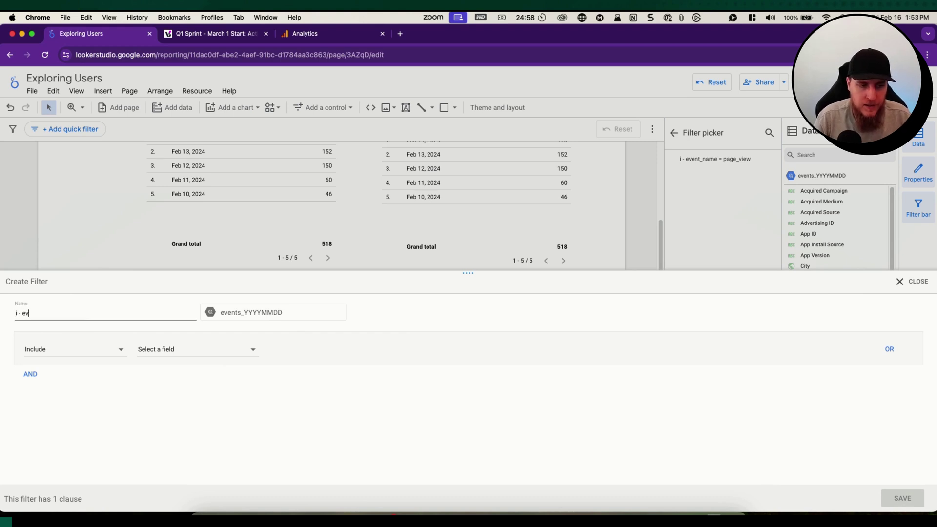
type("i - event_name = view_item")
left_click(161, 349)
left_click(166, 380)
left_click(317, 350)
left_click(335, 350)
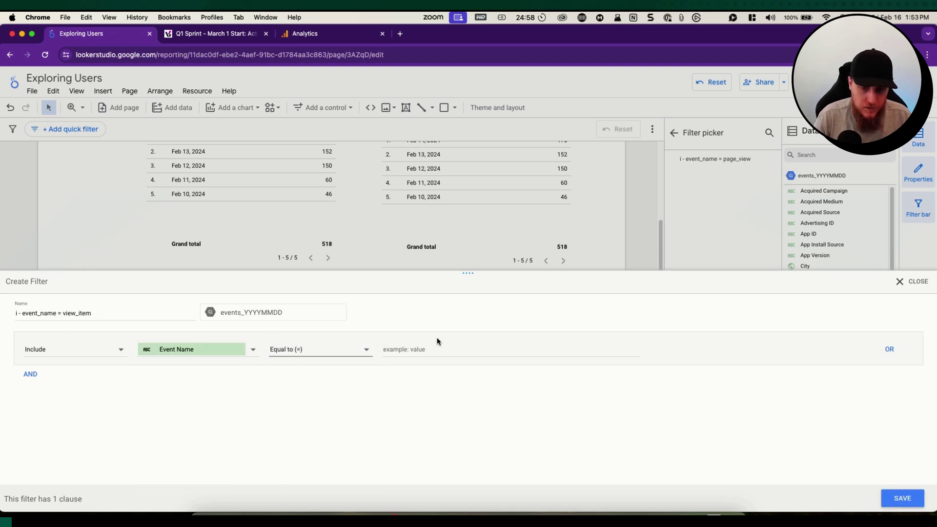
left_click(436, 349)
type("view_item")
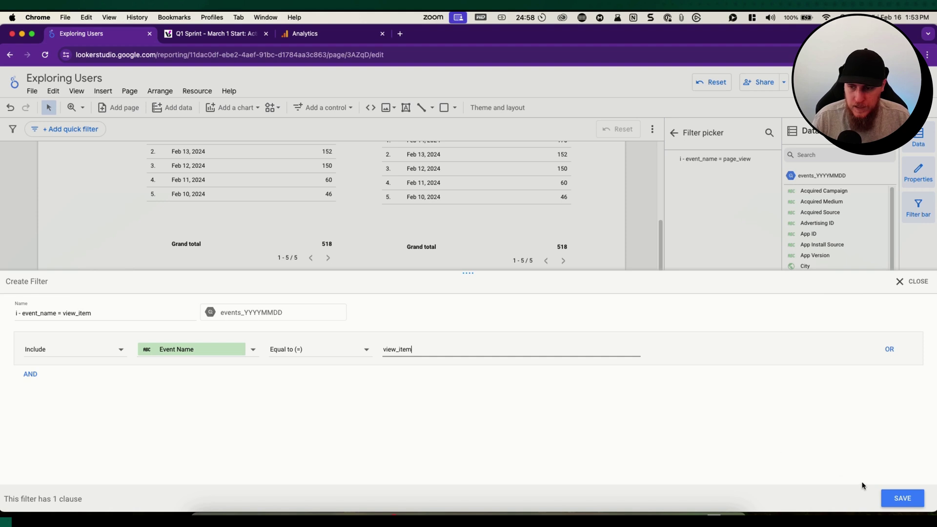
left_click(884, 498)
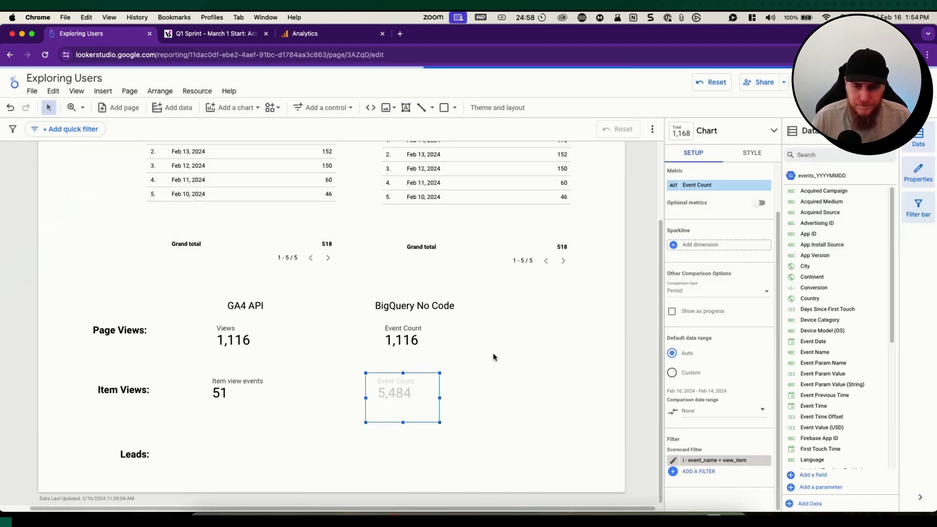
left_click_drag(402, 385, 393, 385)
- Copy the Item view events scorecard into the Leads row with metric conversions:generate_lead
left_click(488, 381)
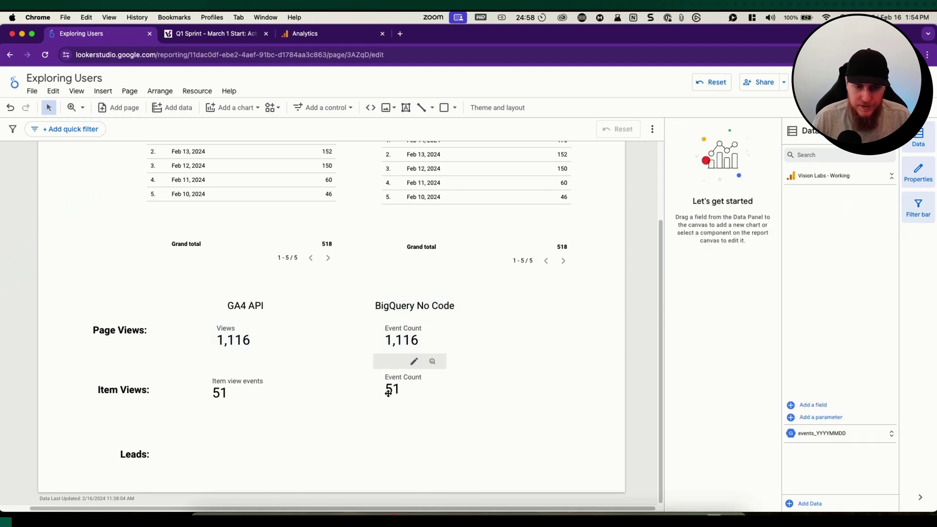
left_click(132, 462)
left_click(222, 386)
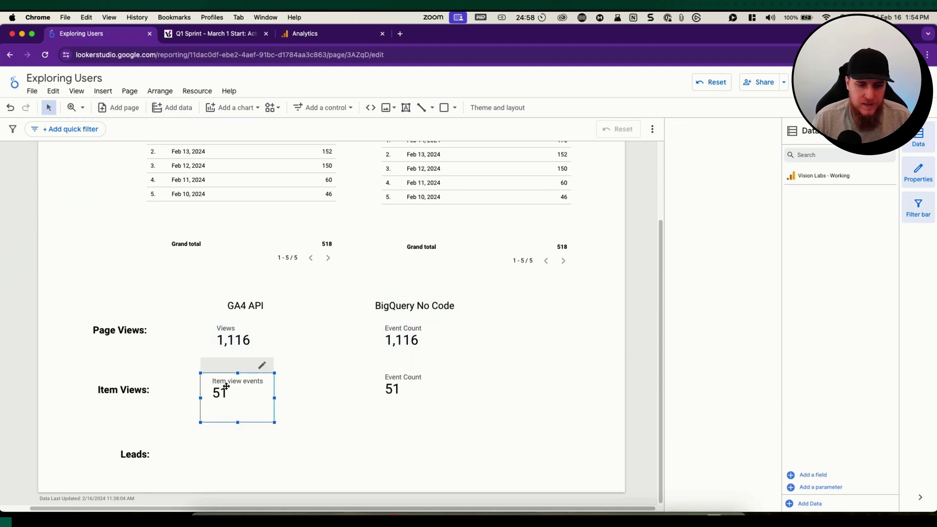
left_click_drag(233, 444, 216, 476)
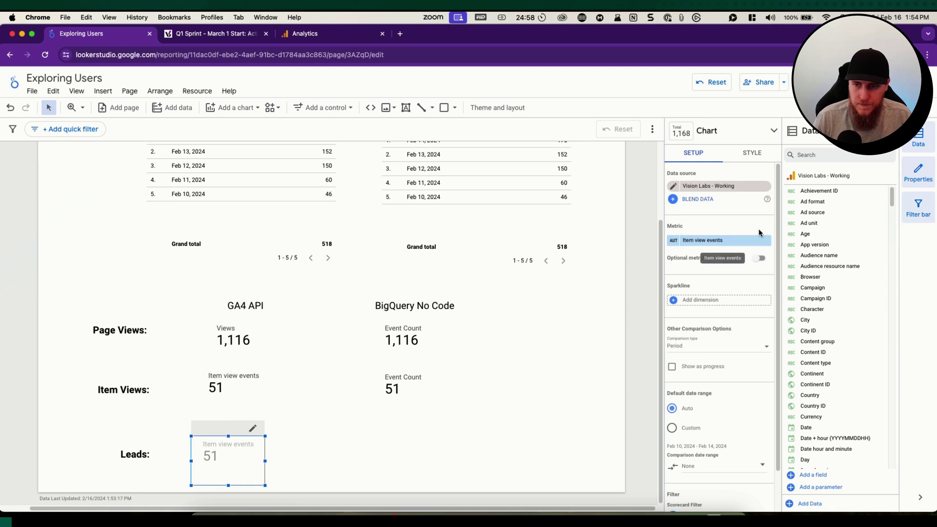
left_click(759, 235)
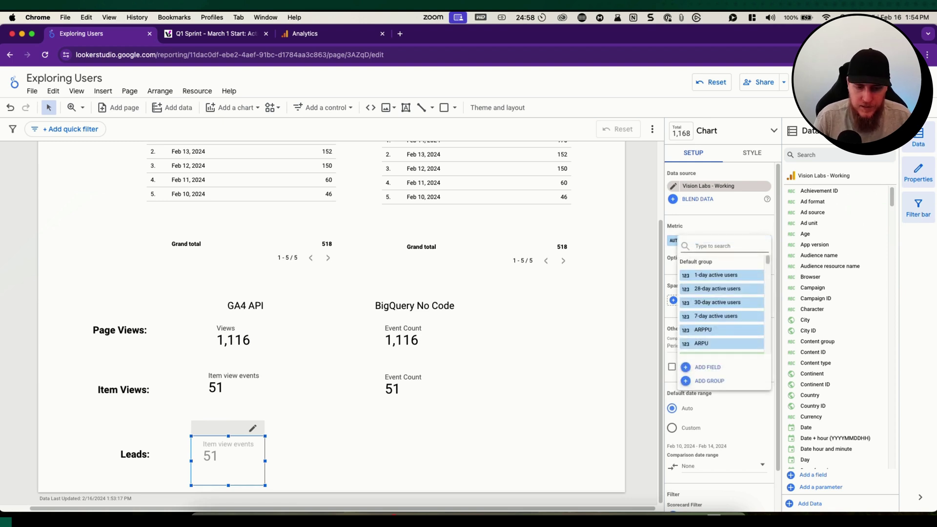
type("lead")
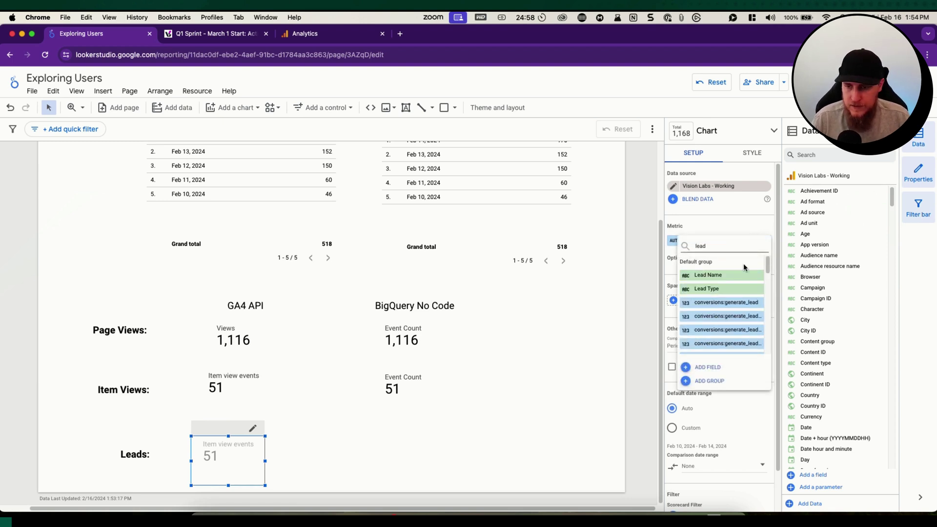
scroll(743, 275, "down", 1)
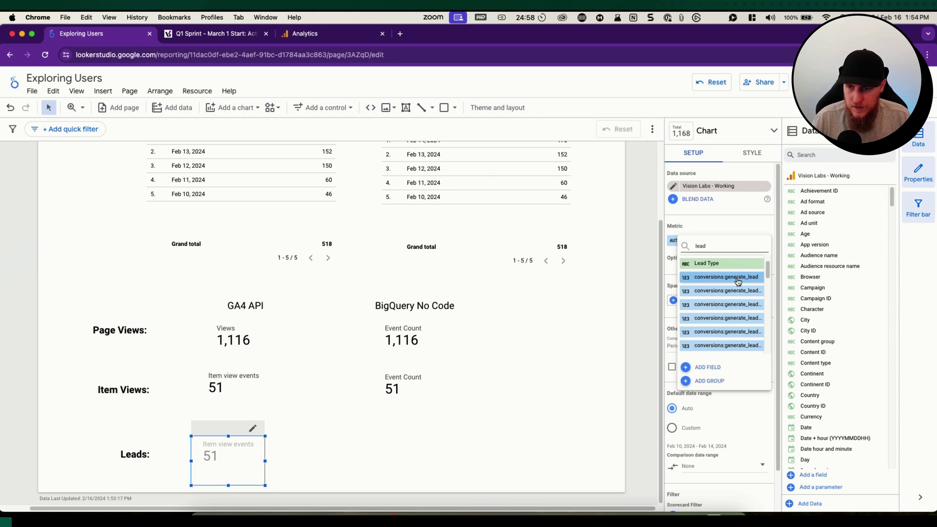
left_click(727, 277)
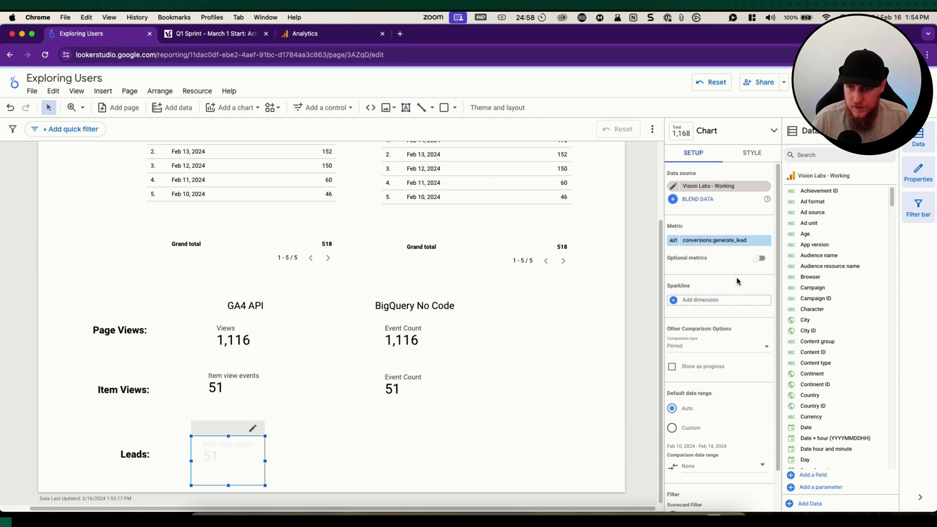
- Align the Leads scorecard and confirm its conversions:generate_lead metric reads 30
left_click_drag(211, 455, 214, 451)
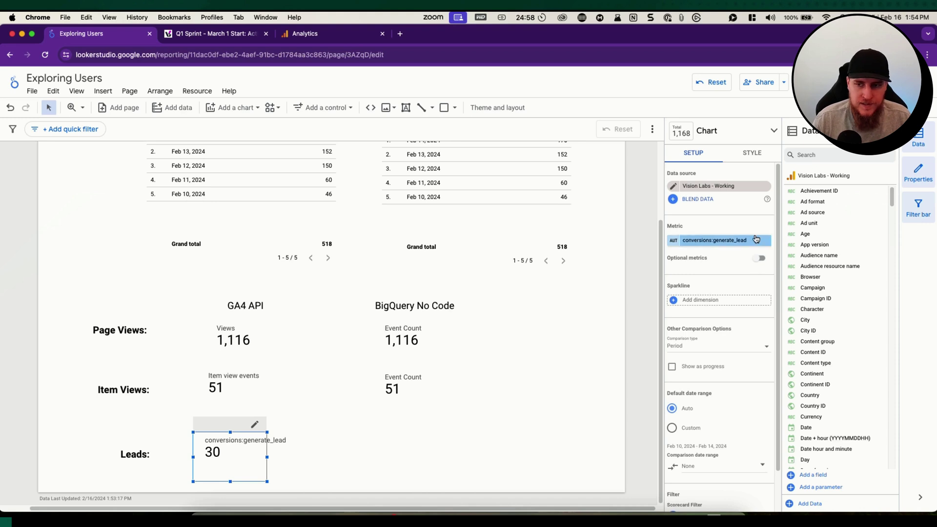
left_click(715, 242)
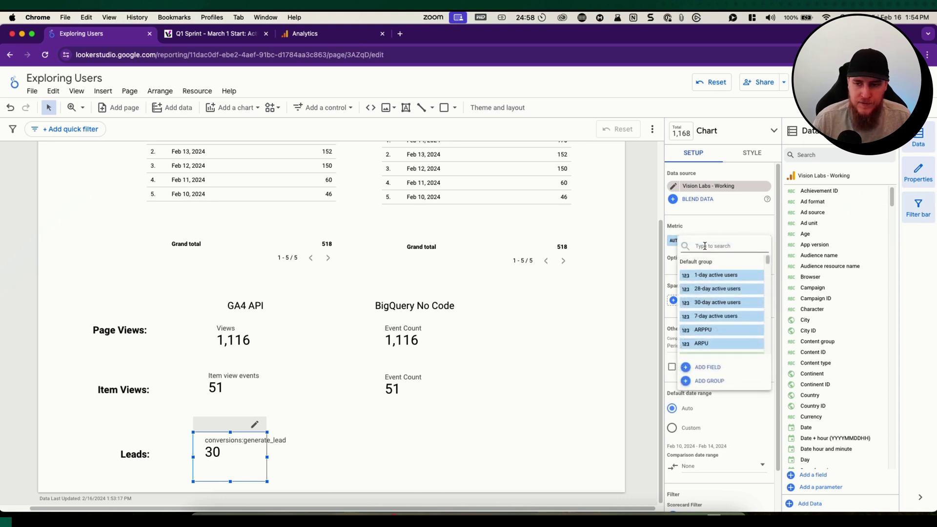
type("ge")
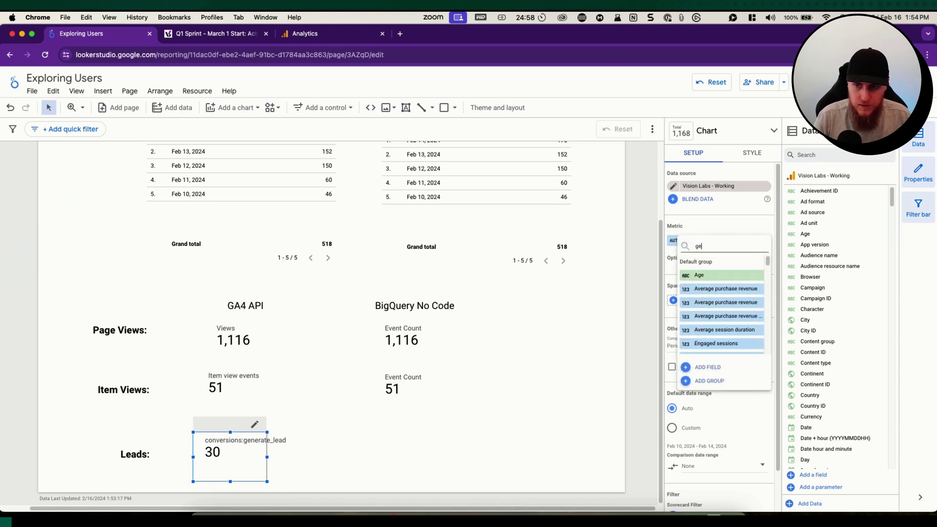
type("nerate_lead")
scroll(712, 336, "down", 3)
scroll(714, 336, "down", 5)
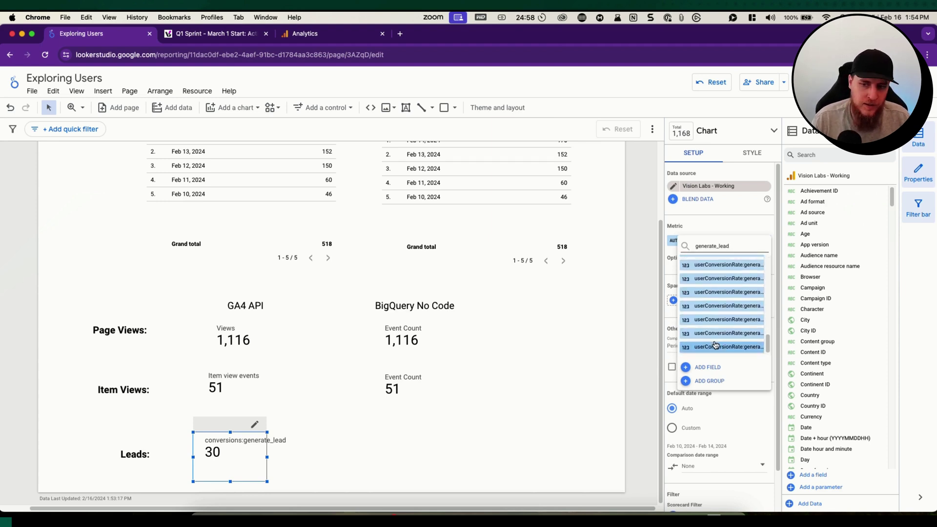
scroll(717, 327, "up", 2)
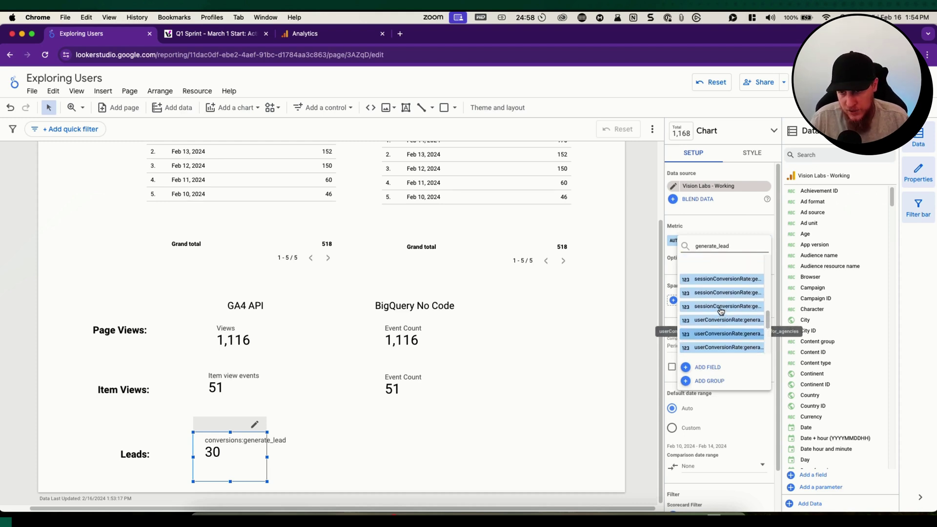
scroll(720, 310, "up", 3)
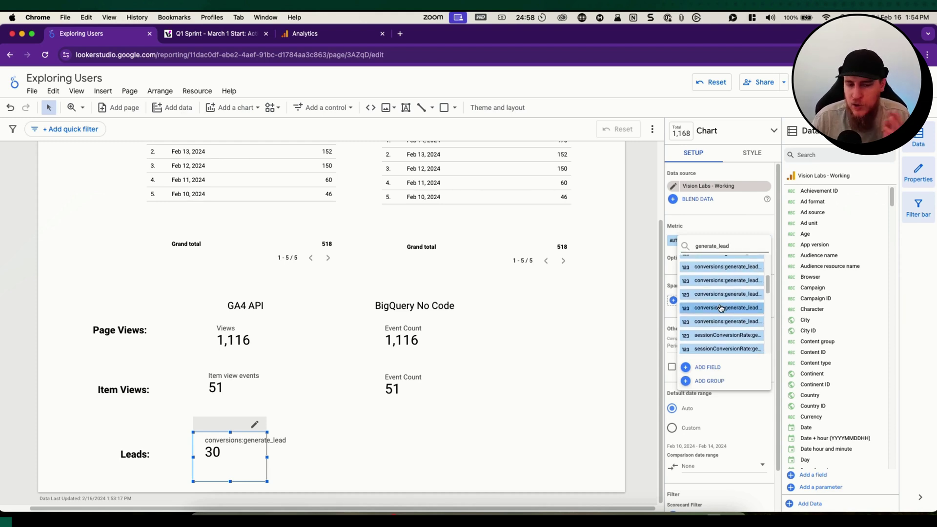
left_click(377, 437)
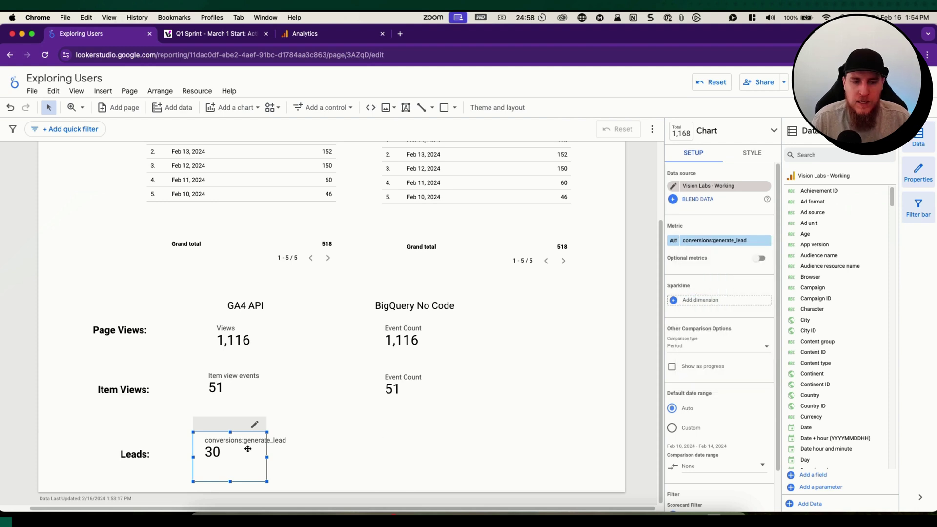
- Copy the BigQuery scorecard into the Leads row and start a filter named 'i - event_name = generate_lead'
left_click(427, 392)
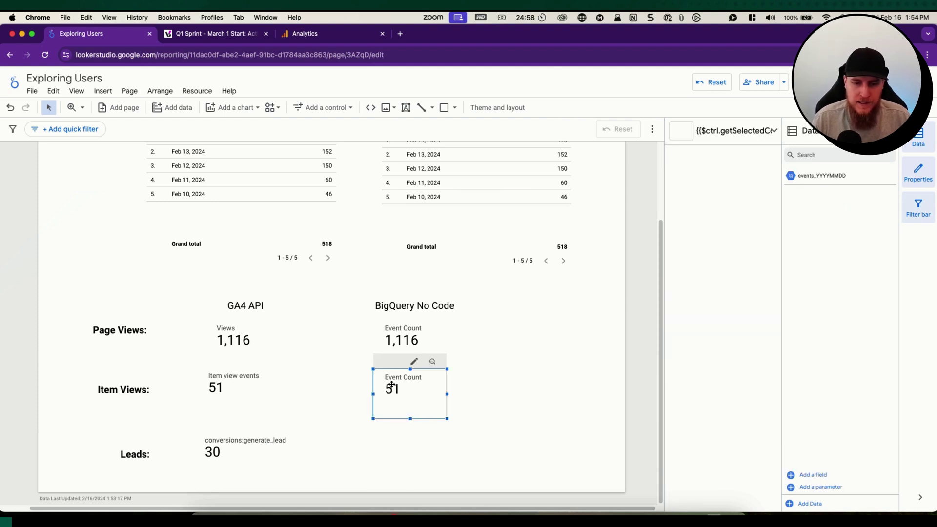
left_click_drag(415, 387, 404, 441)
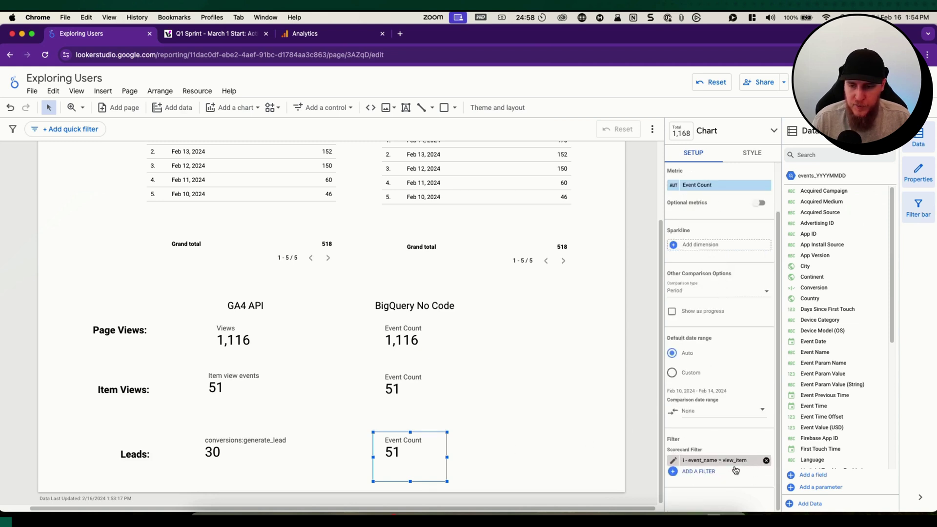
scroll(722, 470, "down", 2)
left_click(710, 472)
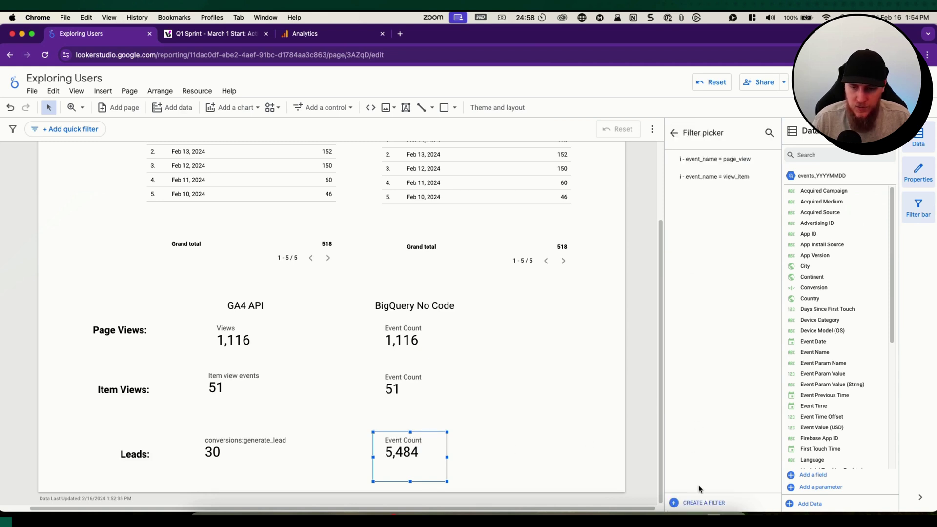
left_click(703, 502)
left_click(63, 309)
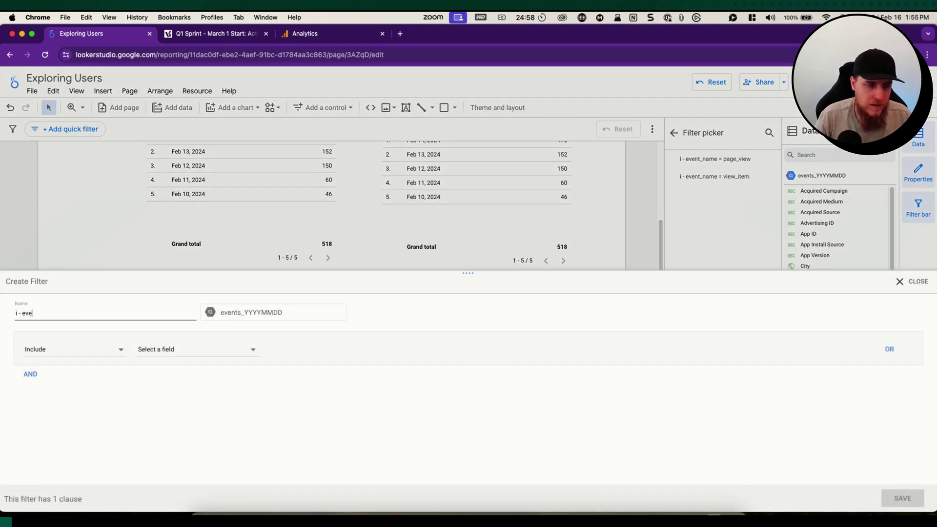
type("i - event_name =")
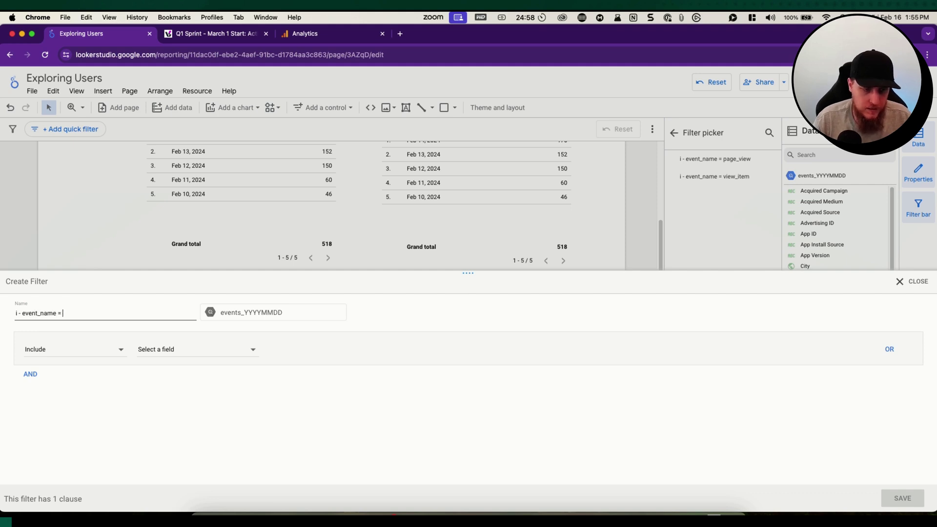
type("generate_lead")
- Set the filter to include Event Name equal to generate_lead and save it
left_click(210, 355)
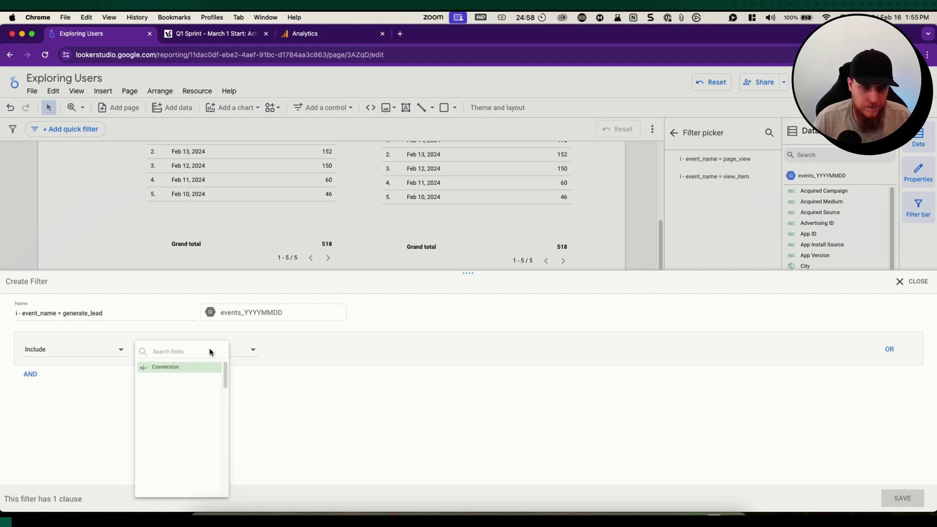
left_click(176, 381)
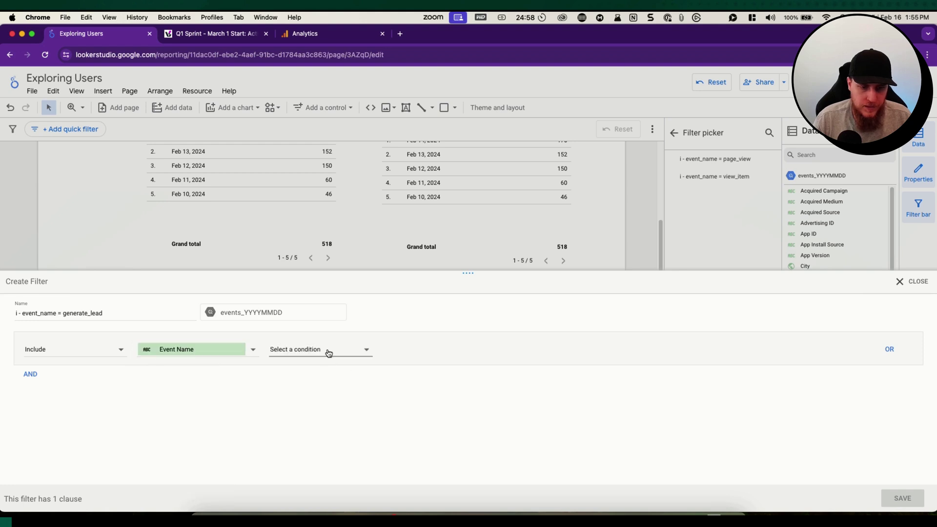
left_click(330, 349)
left_click(330, 348)
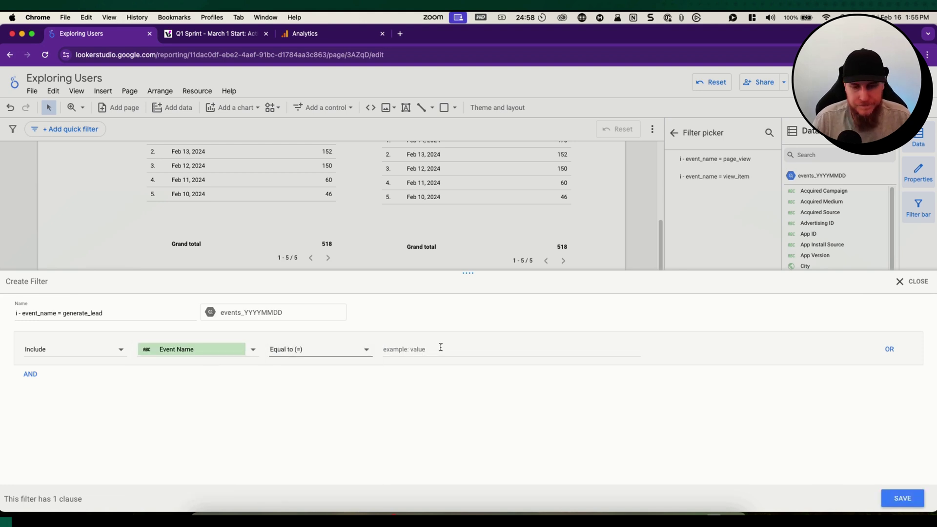
left_click(430, 350)
type("generate_lead")
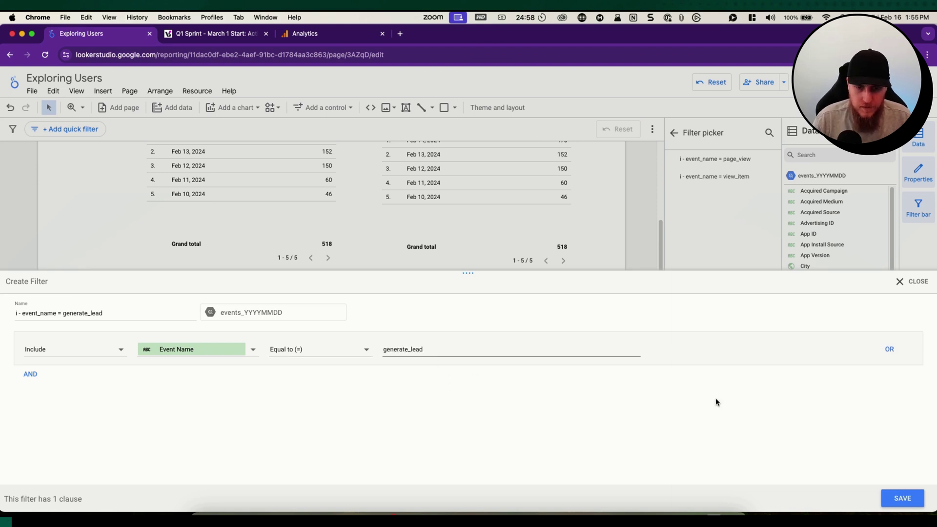
left_click(903, 498)
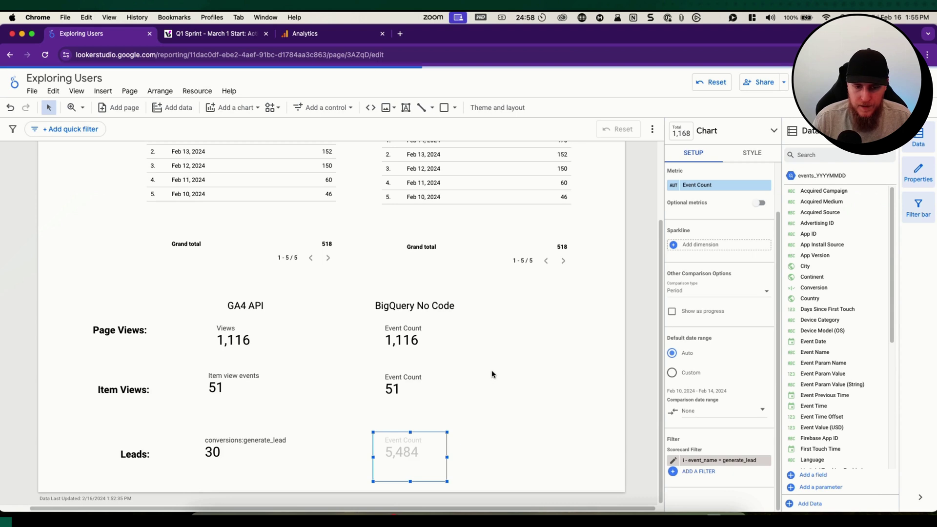
left_click(540, 357)
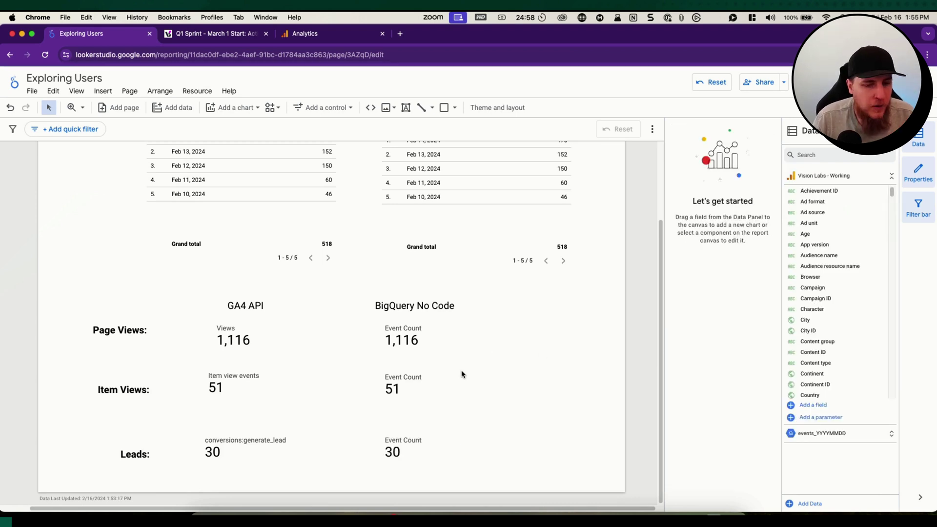
scroll(470, 373, "up", 3)
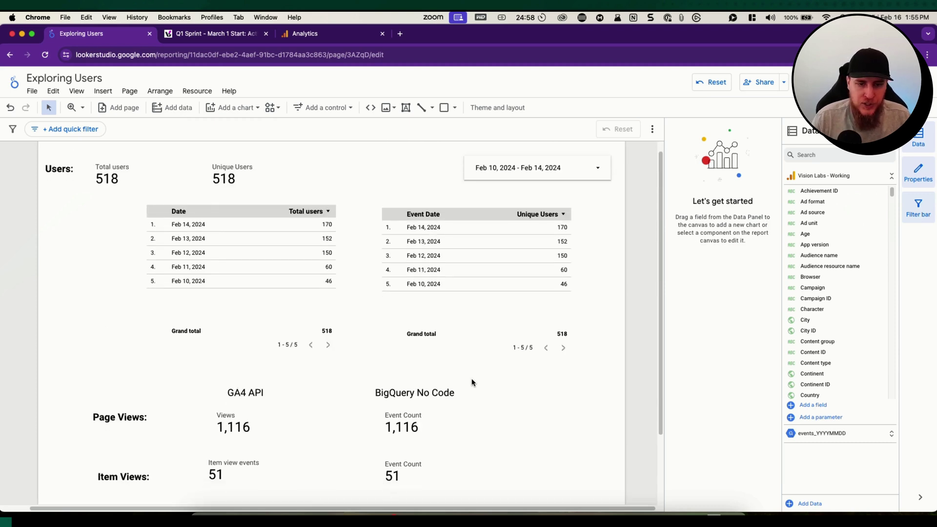
scroll(555, 390, "down", 2)
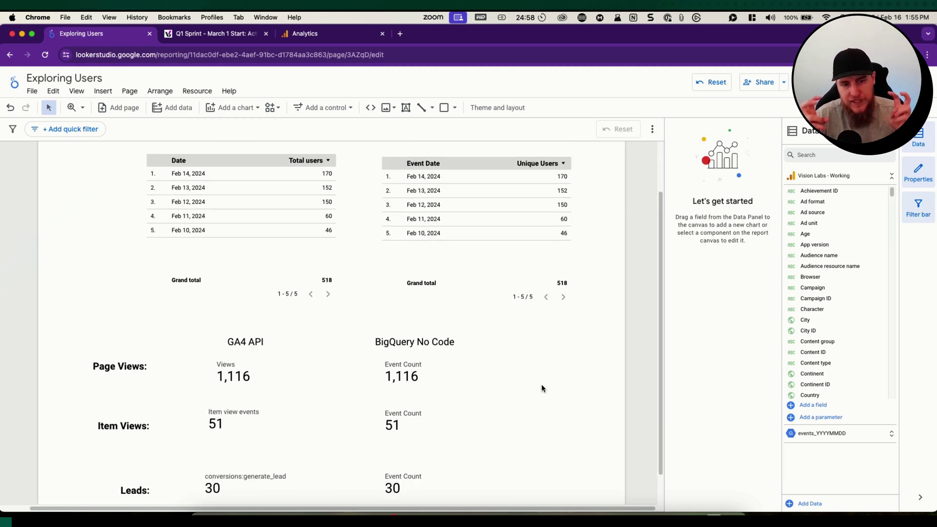
scroll(580, 361, "down", 1)
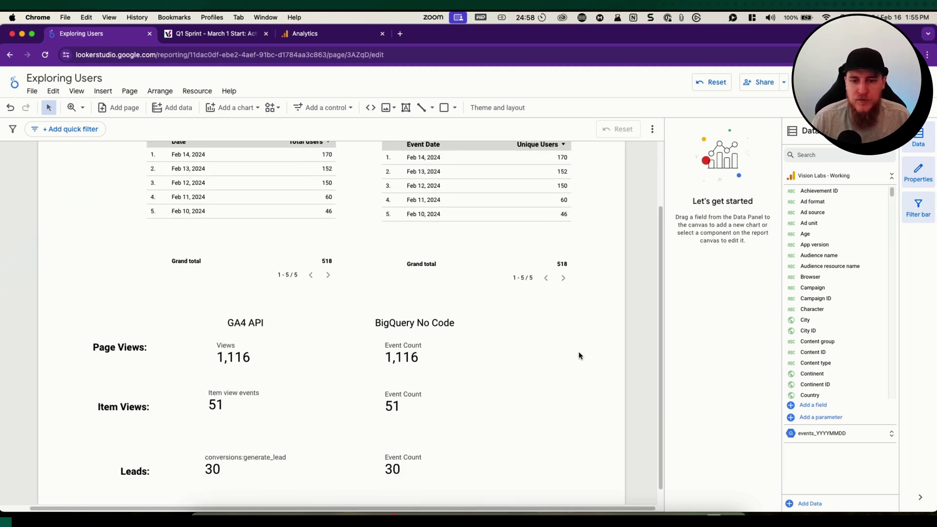
scroll(488, 356, "up", 4)
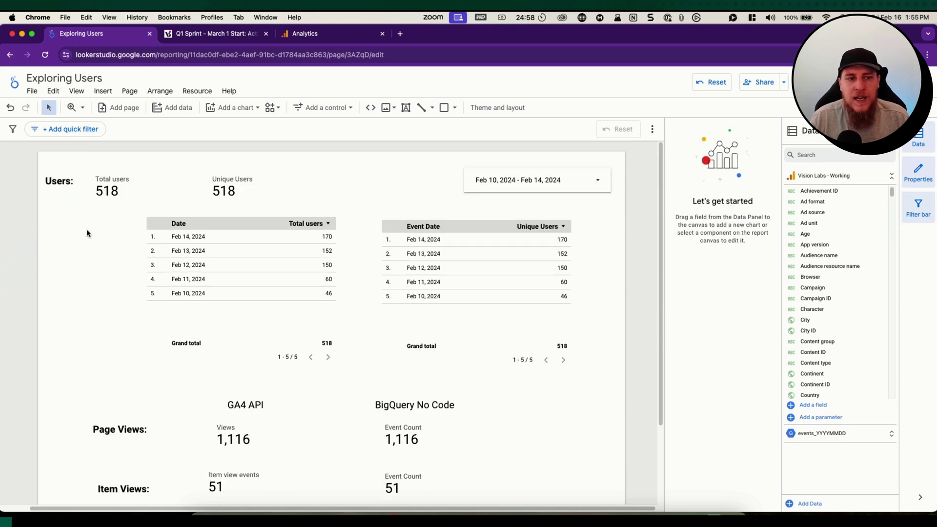
scroll(86, 228, "down", 1)
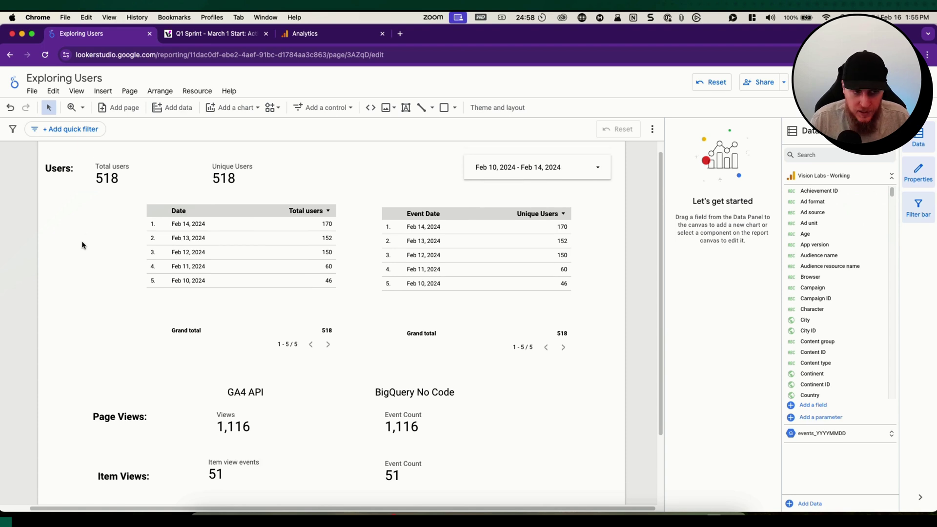
left_click_drag(383, 167, 561, 481)
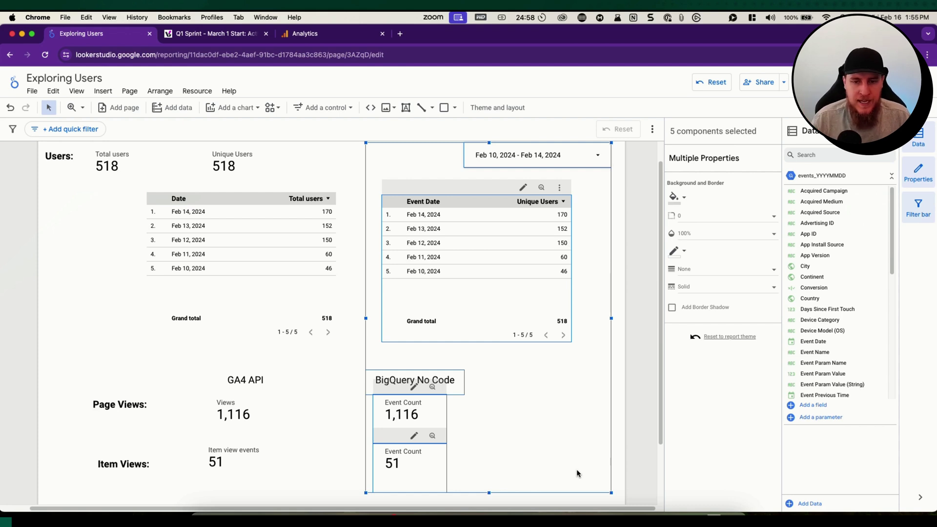
scroll(561, 440, "down", 1)
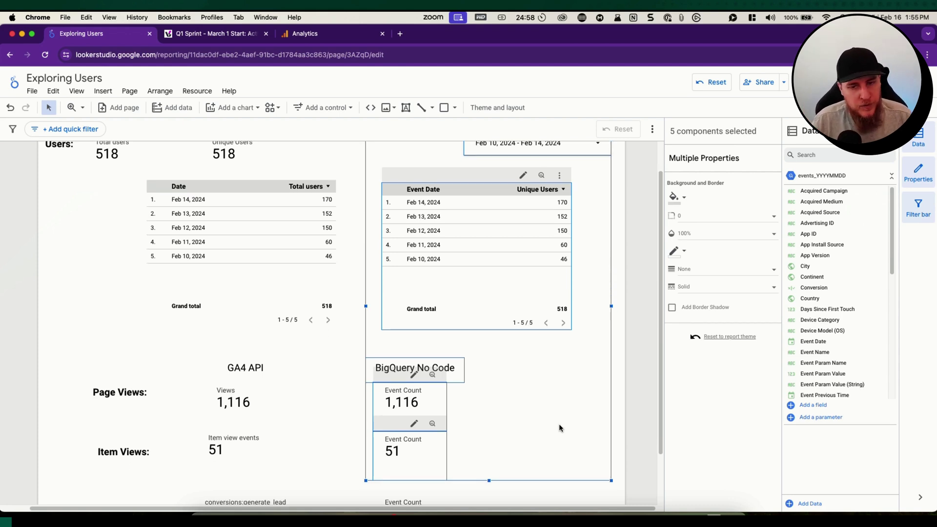
scroll(562, 380, "up", 2)
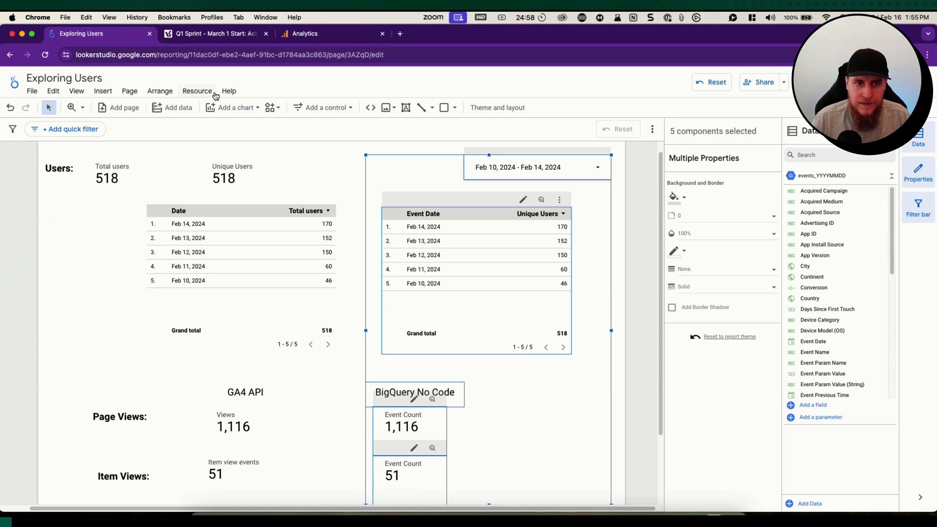
- Set the events_YYYYMMDD data source's data freshness to a custom 1-minute interval
left_click(191, 92)
left_click(249, 107)
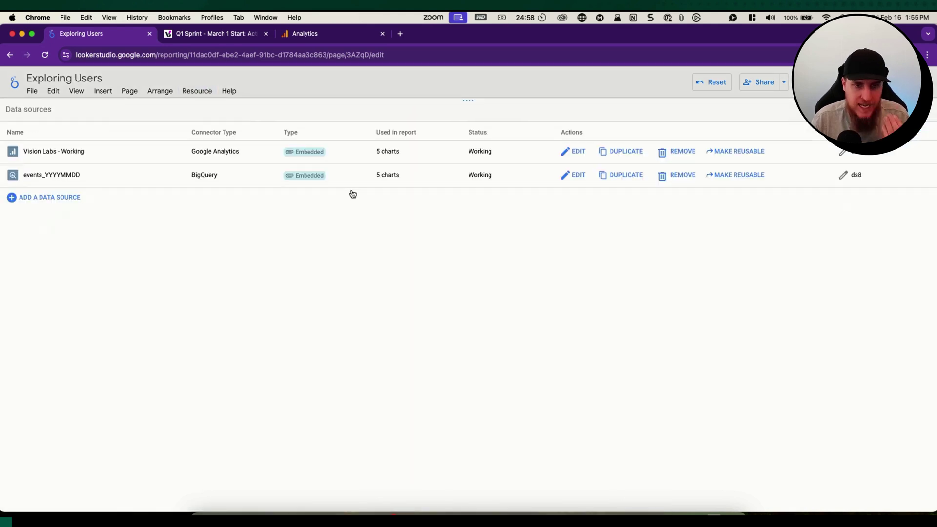
left_click(582, 180)
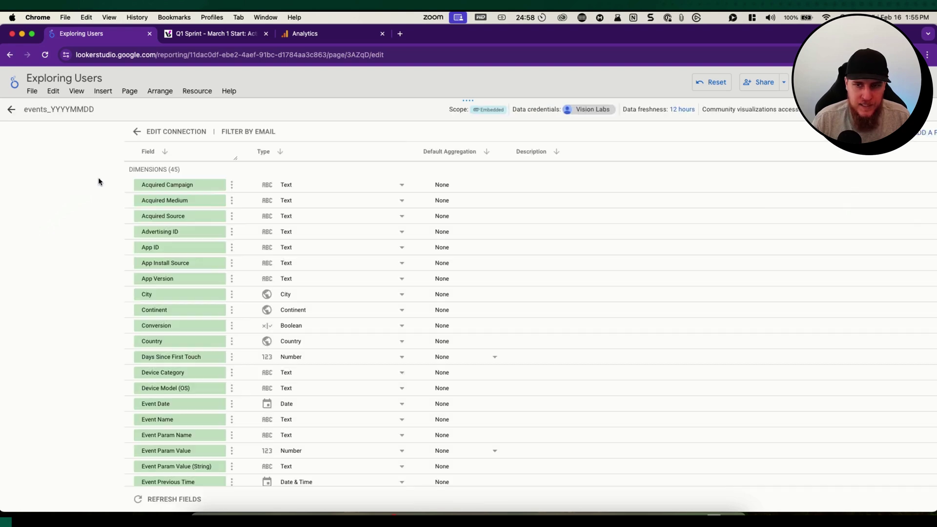
left_click(664, 109)
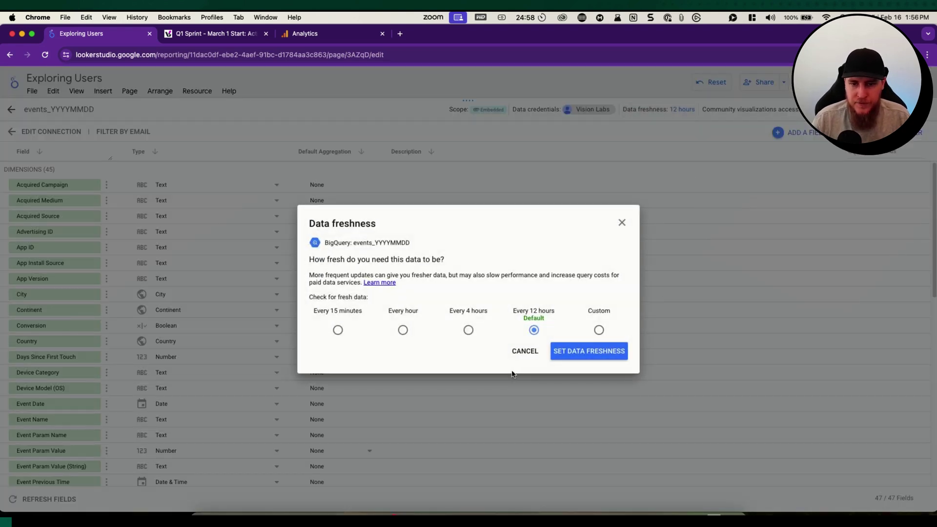
left_click(599, 330)
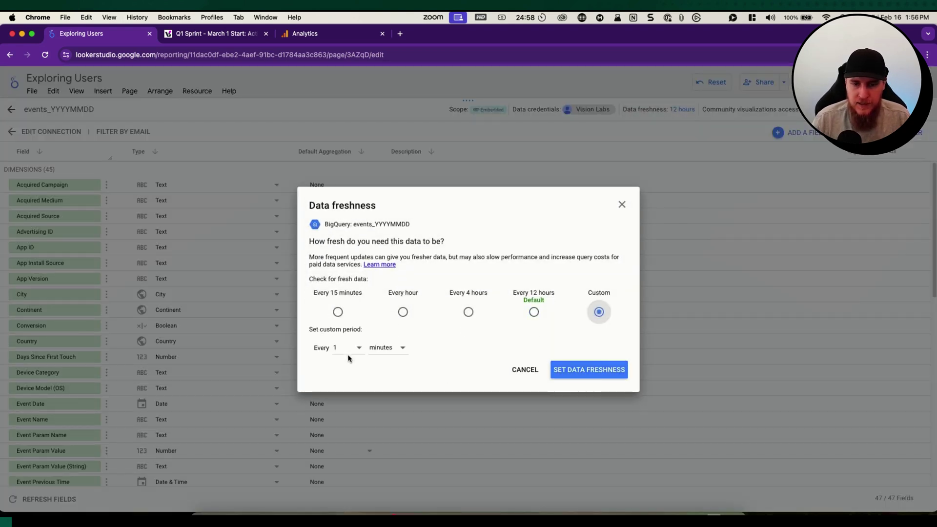
left_click(593, 372)
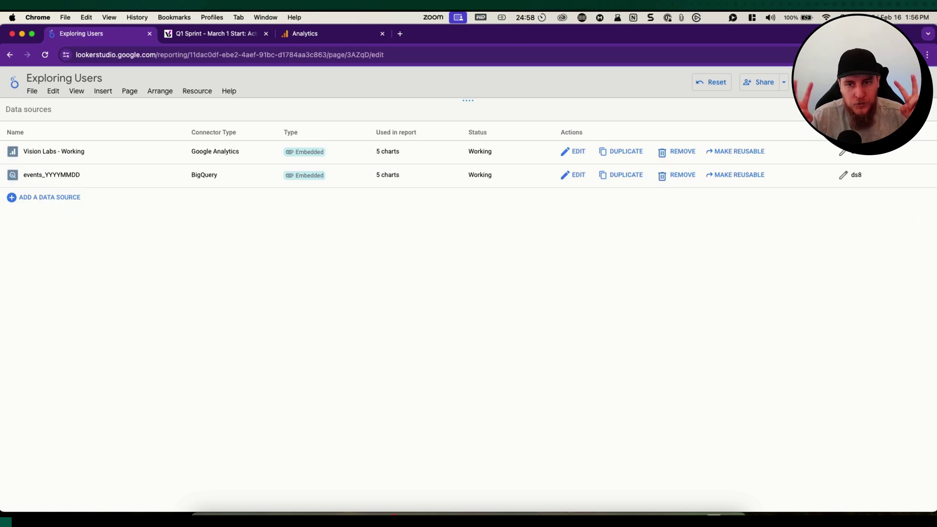
- Return to the report and marquee-select the BigQuery table, title and scorecards, then deselect
left_click(926, 109)
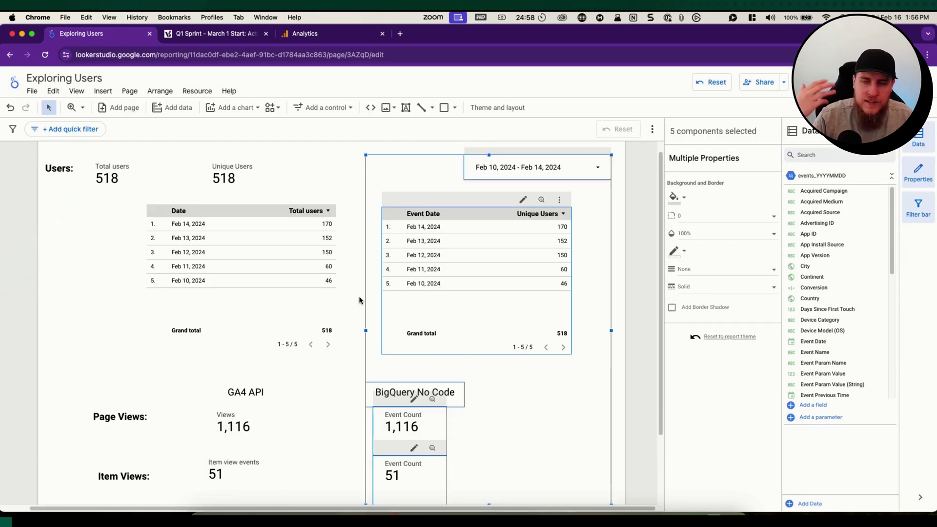
left_click(61, 229)
scroll(60, 230, "down", 2)
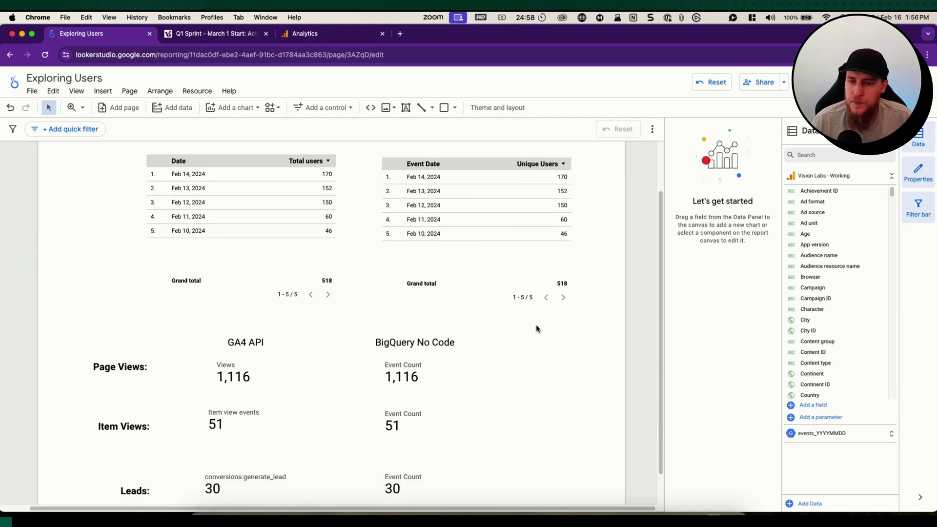
scroll(537, 328, "up", 2)
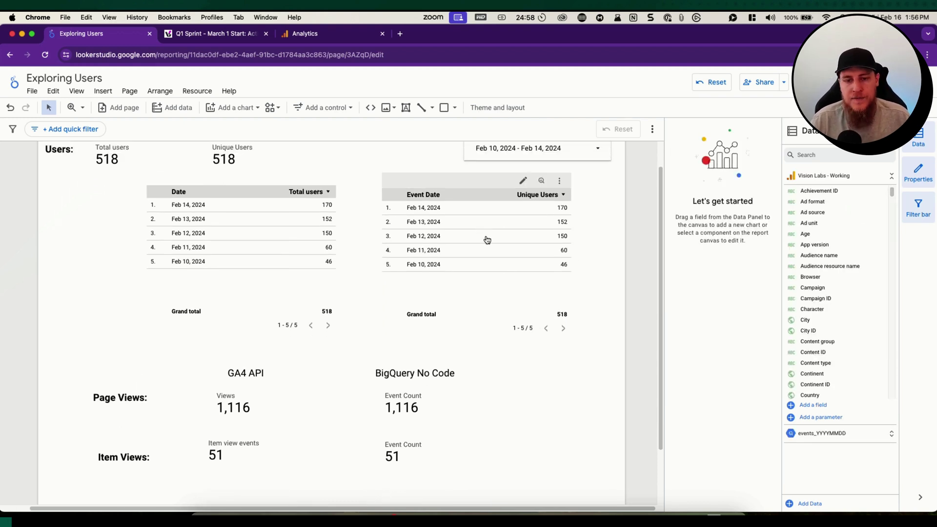
left_click_drag(607, 210, 414, 484)
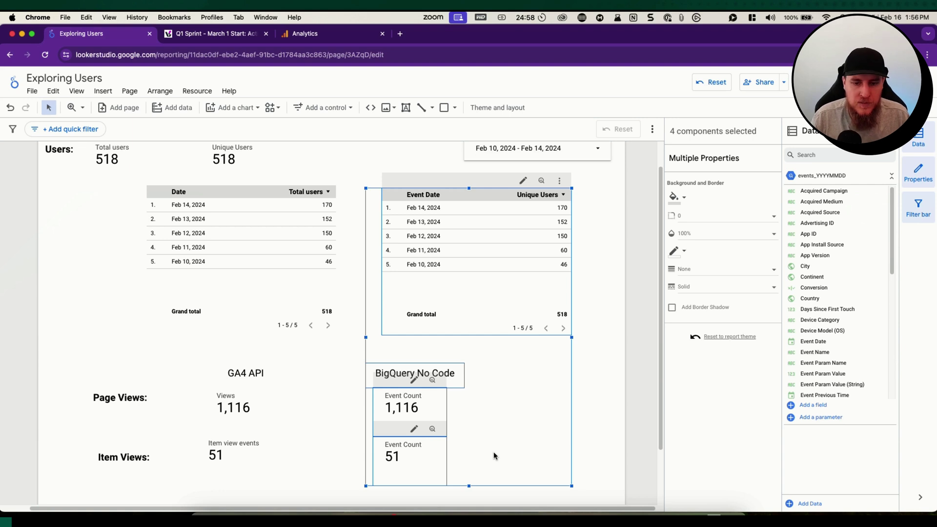
left_click(582, 453)
- Scroll through the report to check GA4 and BigQuery values match, including Leads at 30
scroll(581, 449, "down", 1)
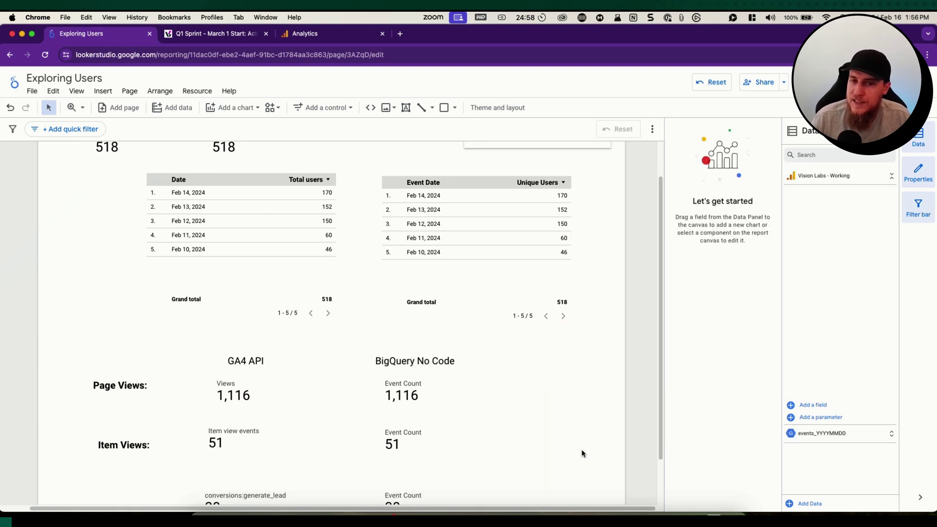
scroll(524, 398, "down", 1)
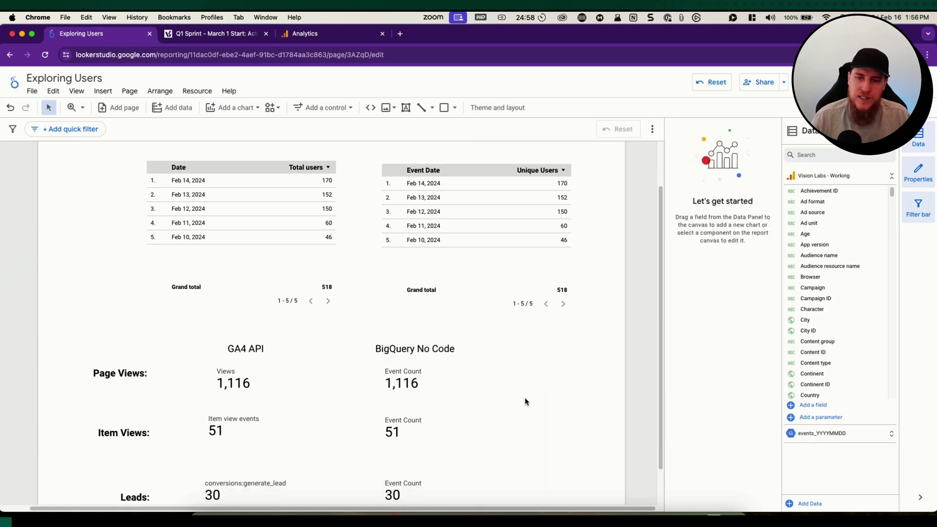
scroll(525, 390, "down", 1)
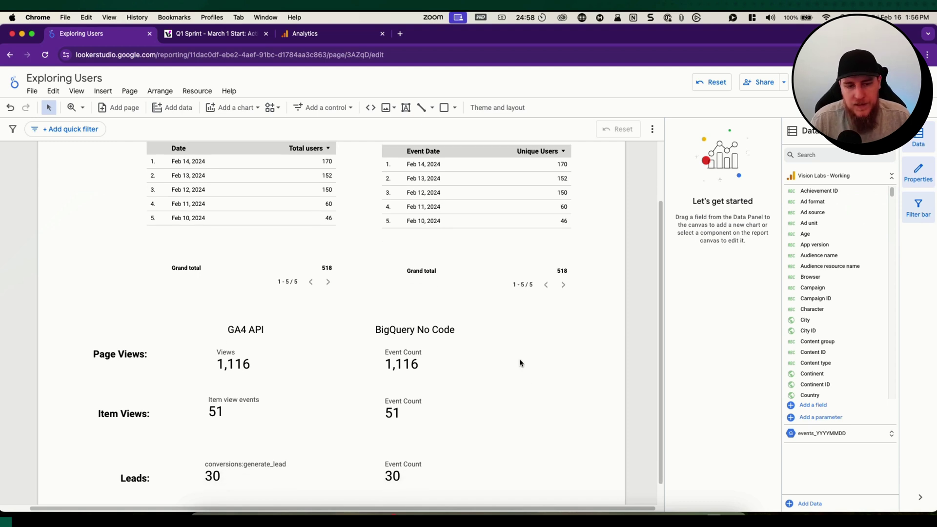
scroll(74, 242, "up", 1)
scroll(74, 247, "up", 3)
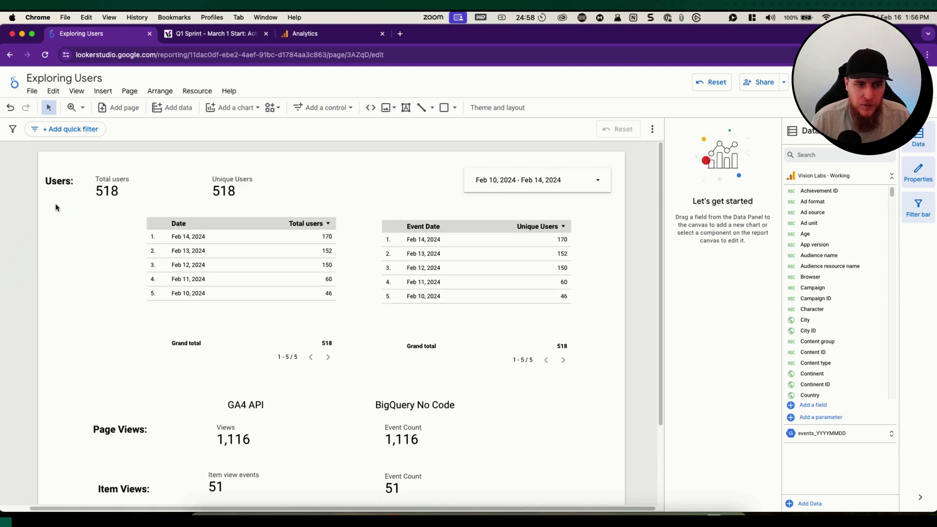
mouse_move(152, 333)
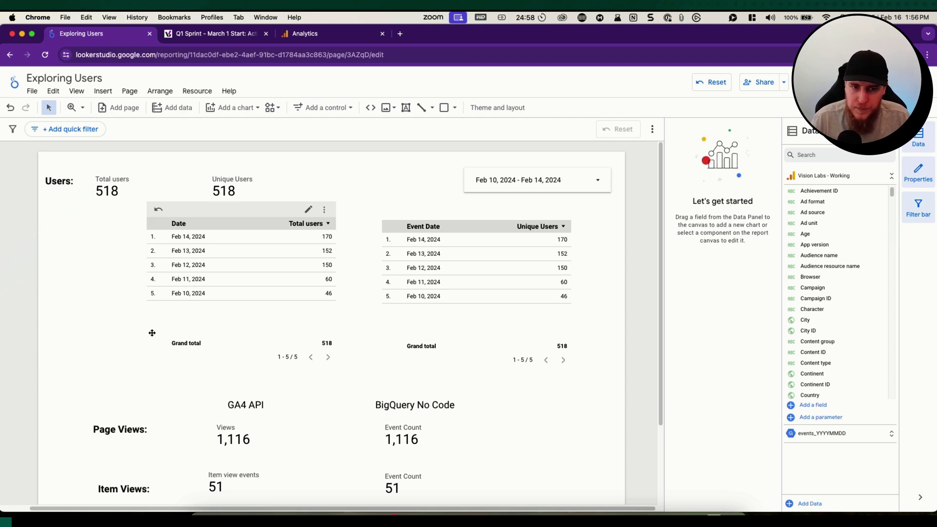
scroll(584, 254, "down", 1)
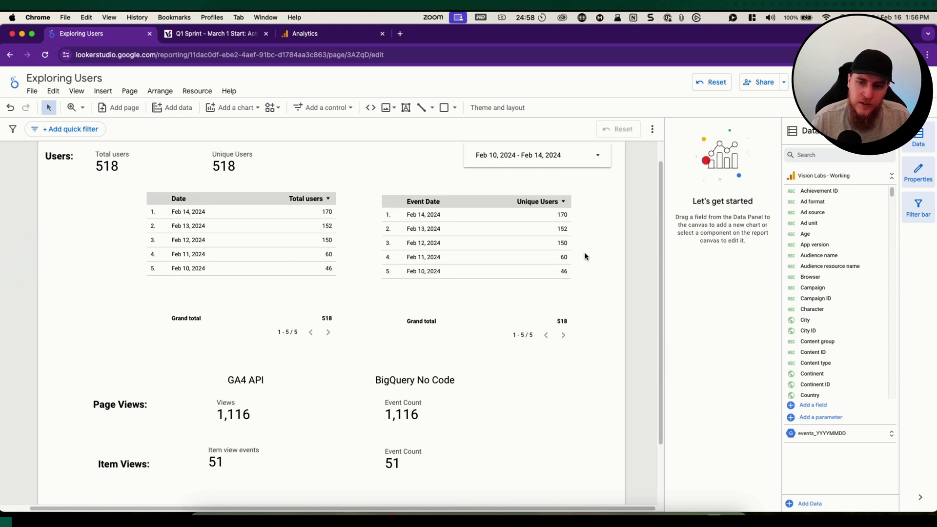
scroll(584, 251, "down", 2)
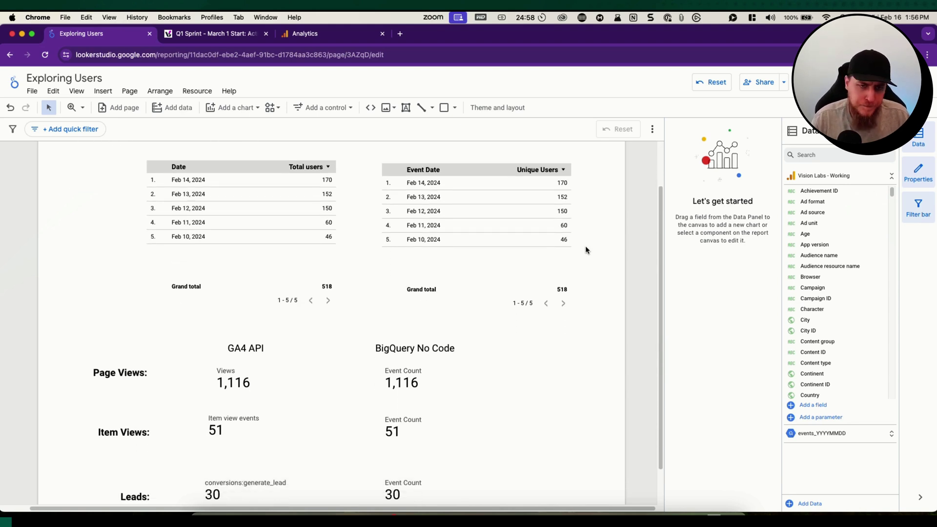
left_click(187, 34)
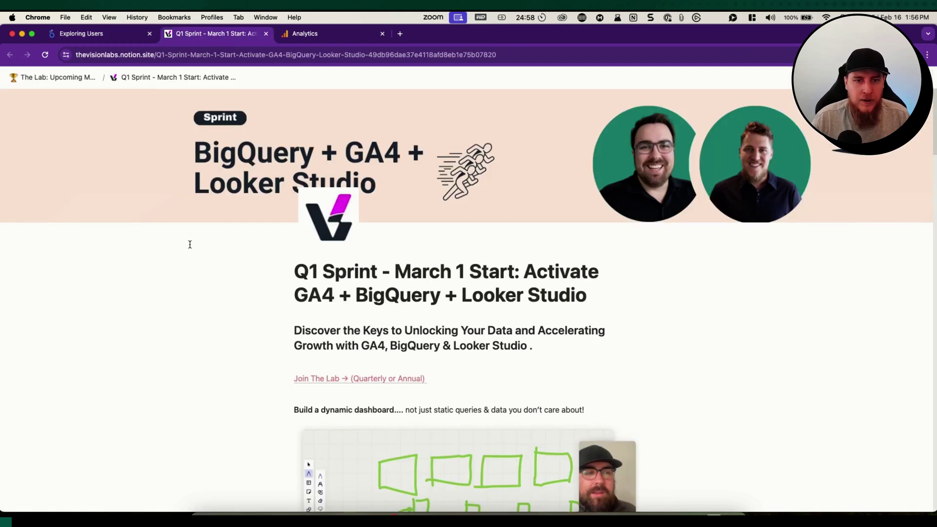
scroll(193, 287, "down", 2)
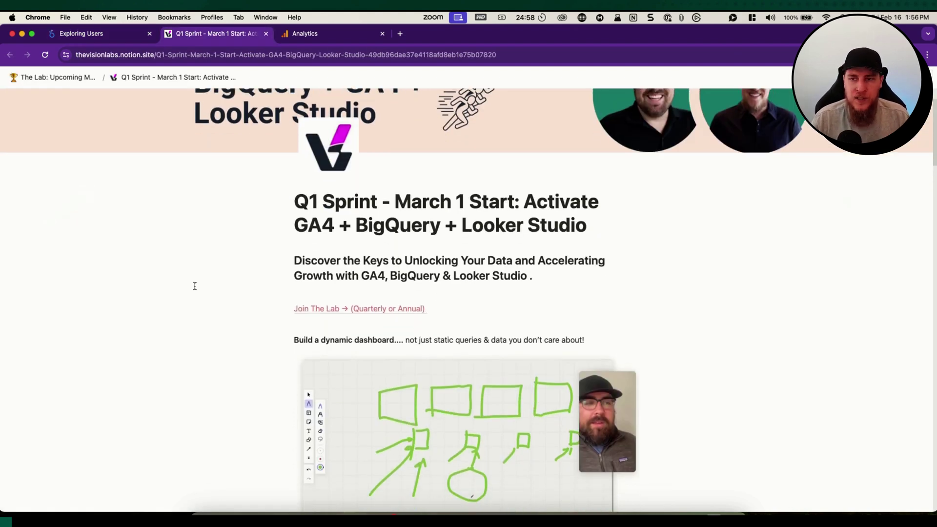
scroll(200, 266, "down", 3)
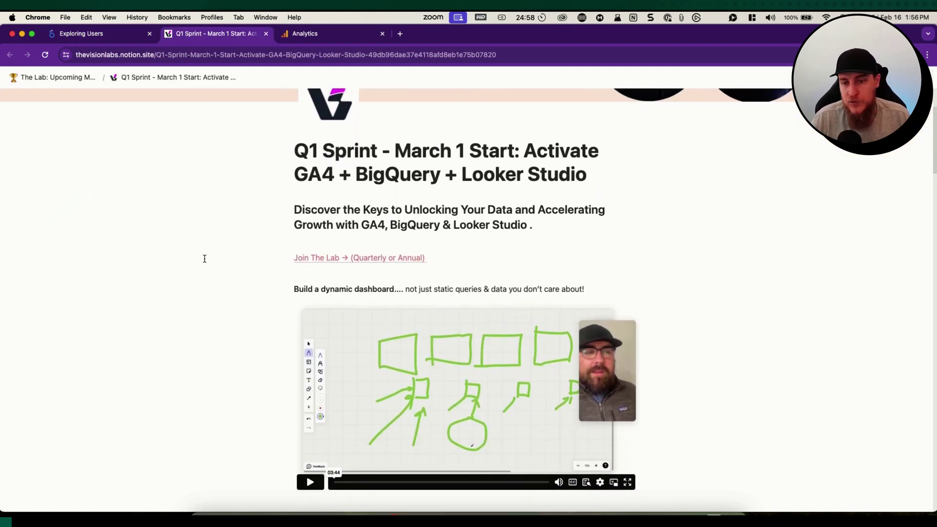
scroll(204, 259, "down", 1)
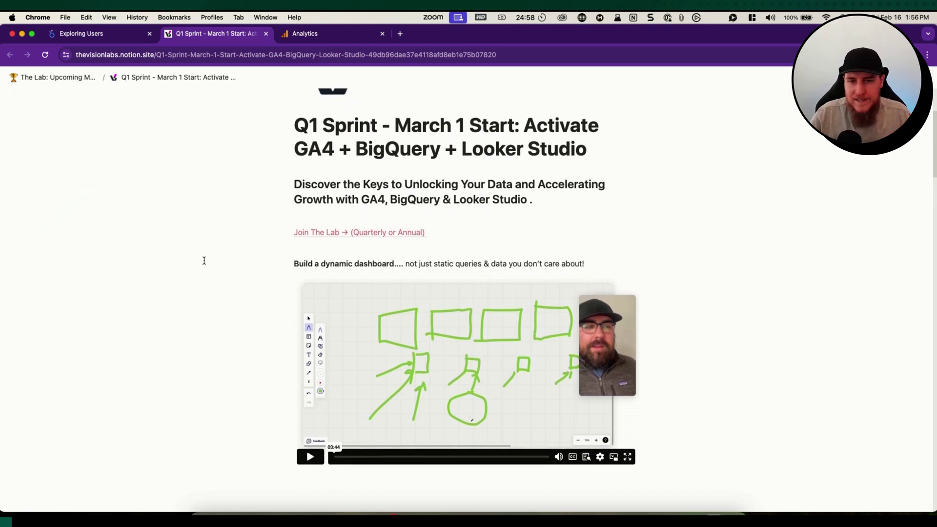
scroll(204, 261, "down", 3)
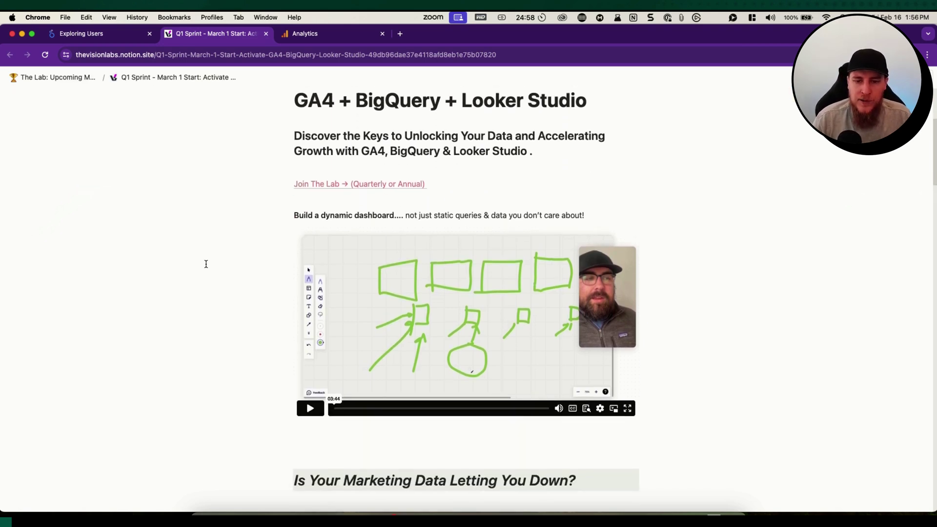
left_click(135, 33)
scroll(107, 234, "up", 2)
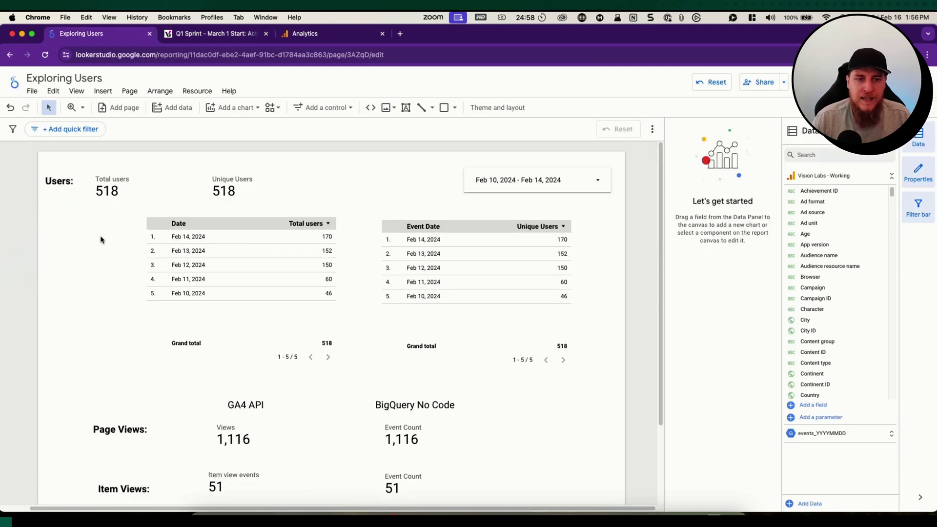